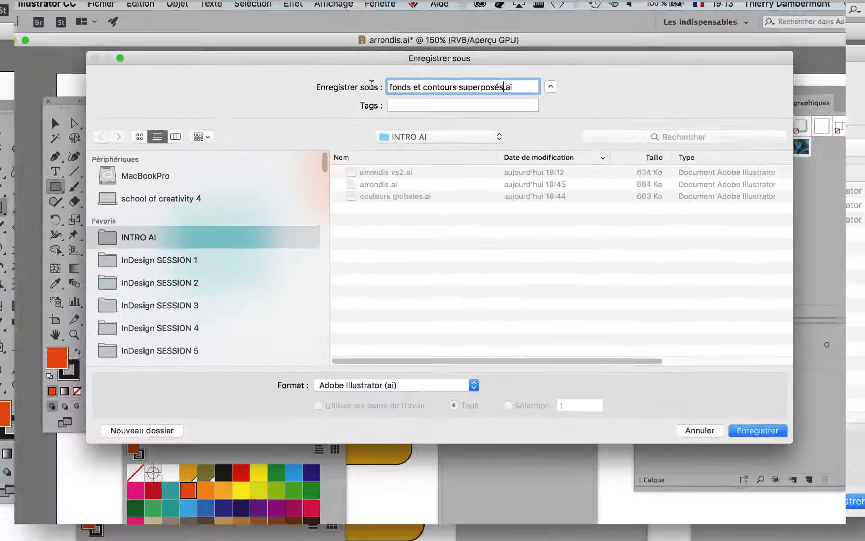
# Save the document as "fonds et contours superposés.ai" in Illustrator CC version and delete all the shapes on the artboard.
pyautogui.press('Return')
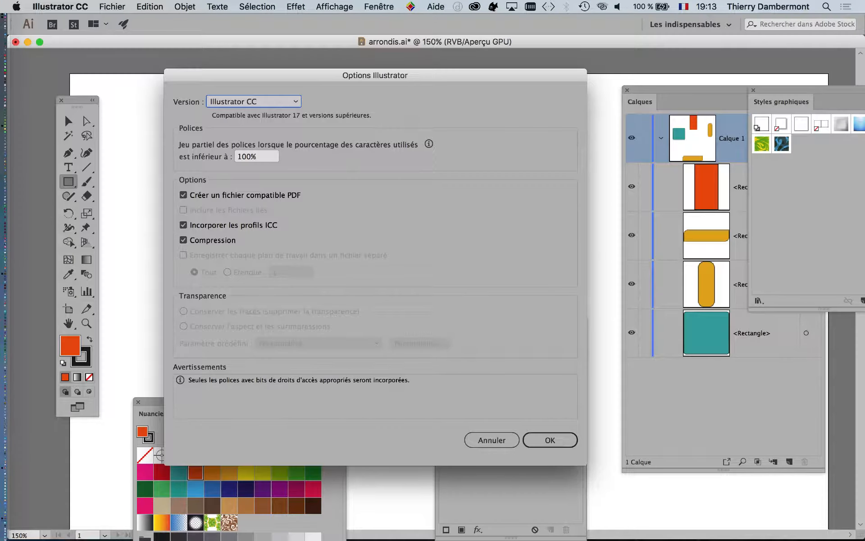
pyautogui.press('Return')
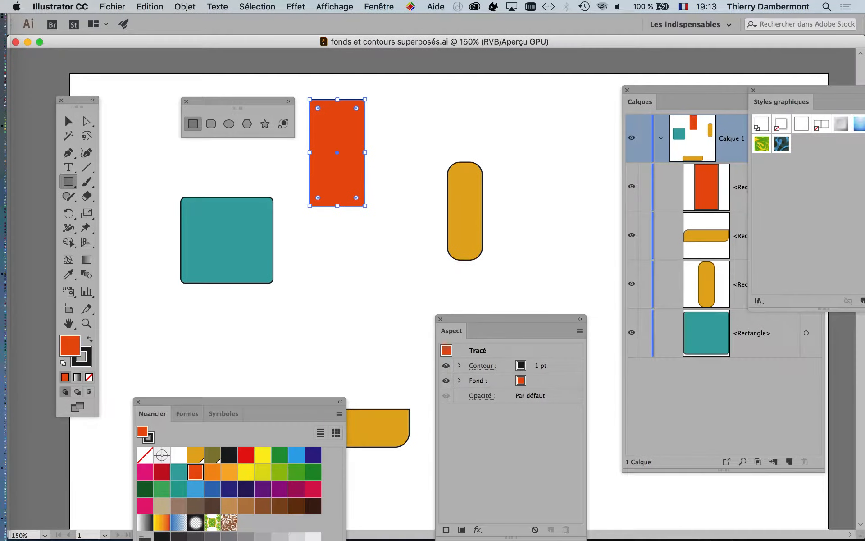
pyautogui.press('super+a')
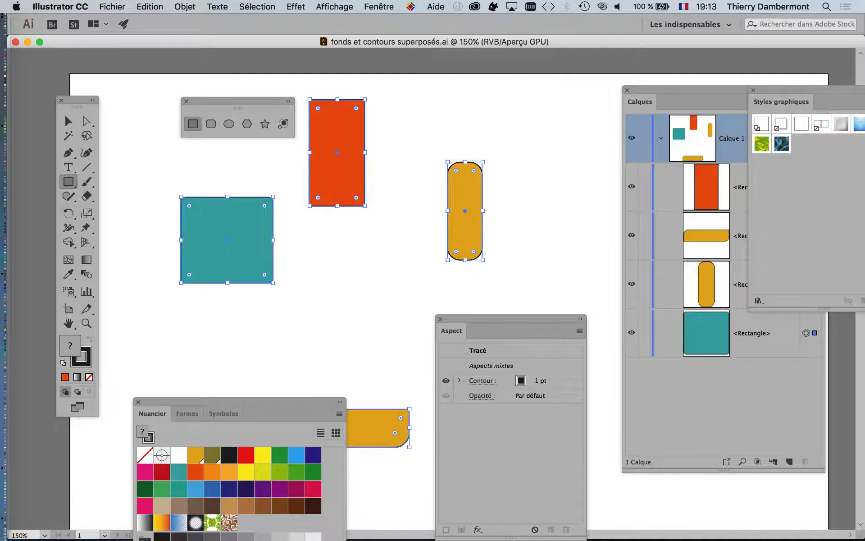
pyautogui.press('Delete')
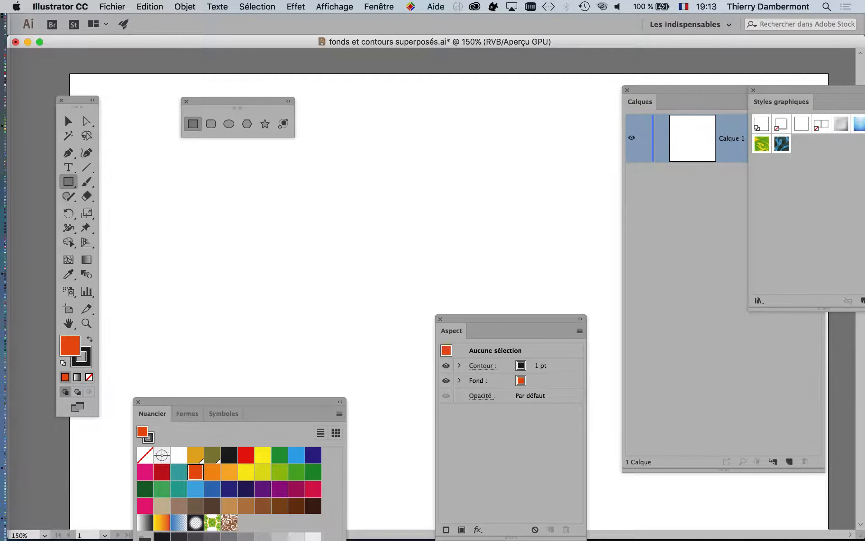
# Close the swatches and rearrange the floating tools, shapes, appearance and layers windows around the artboard at 100% zoom.
pyautogui.moveTo(509, 318); pyautogui.dragTo(529, 171)
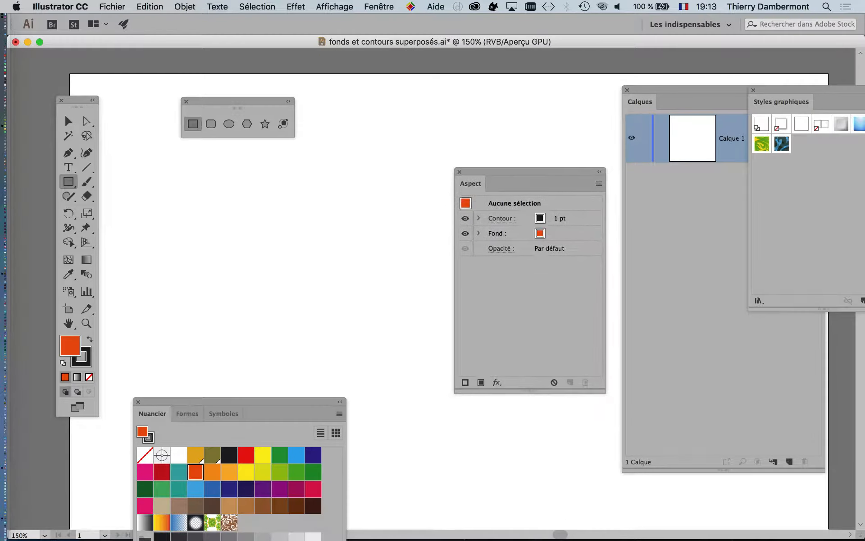
pyautogui.click(138, 401)
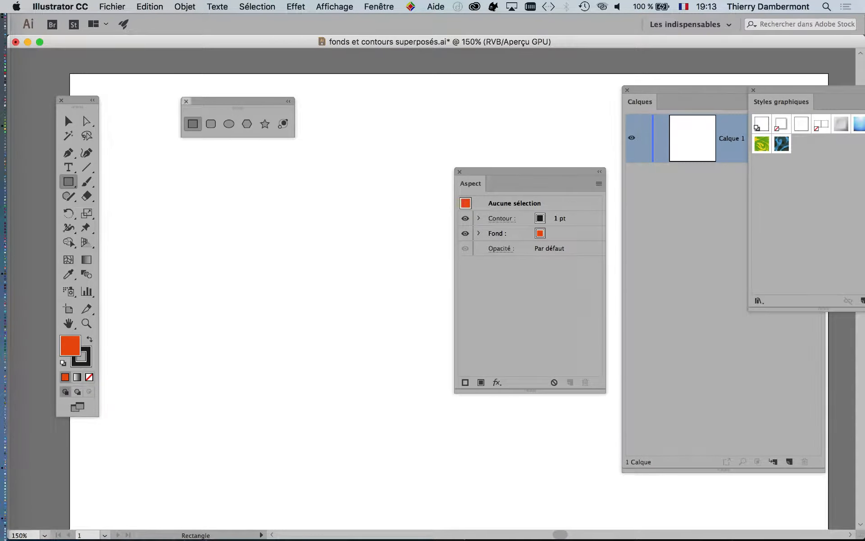
pyautogui.moveTo(194, 101); pyautogui.dragTo(141, 104)
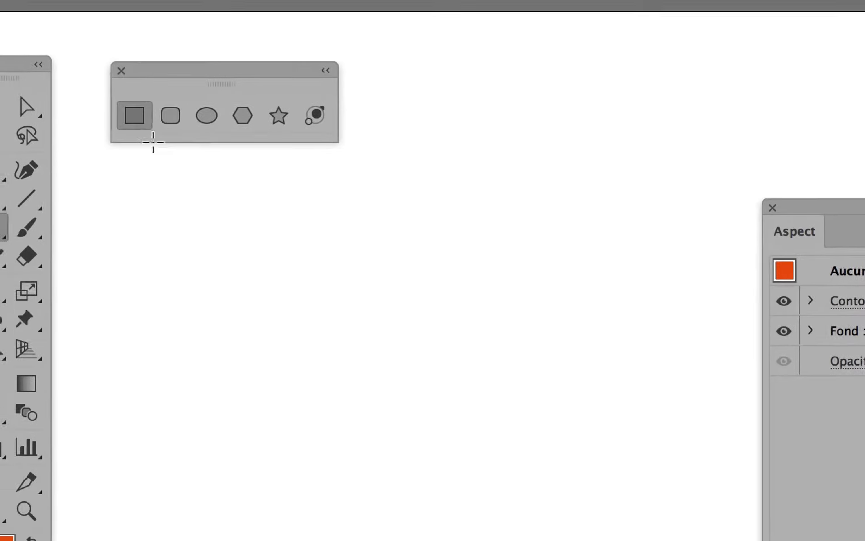
pyautogui.moveTo(142, 50); pyautogui.dragTo(157, 69)
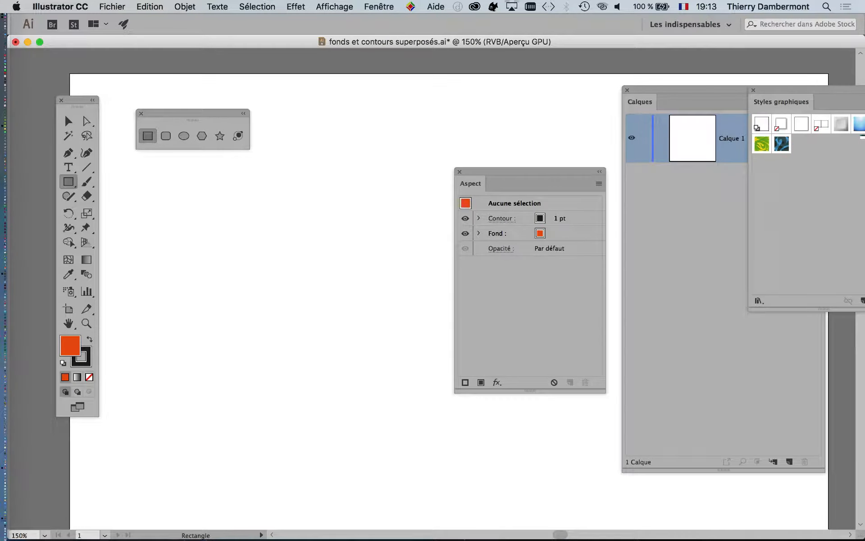
pyautogui.press('super+minus')
pyautogui.moveTo(685, 90); pyautogui.dragTo(768, 349)
pyautogui.moveTo(530, 172); pyautogui.dragTo(660, 72)
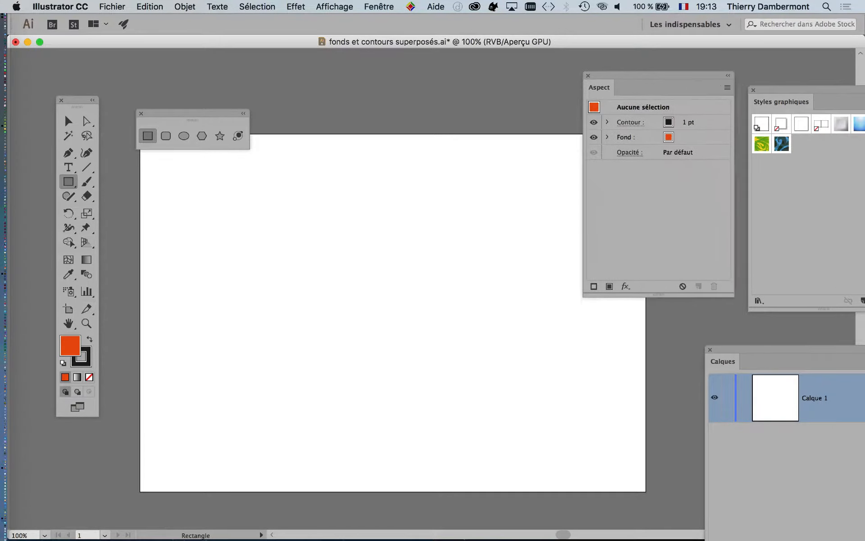
pyautogui.moveTo(392, 313); pyautogui.dragTo(370, 285)
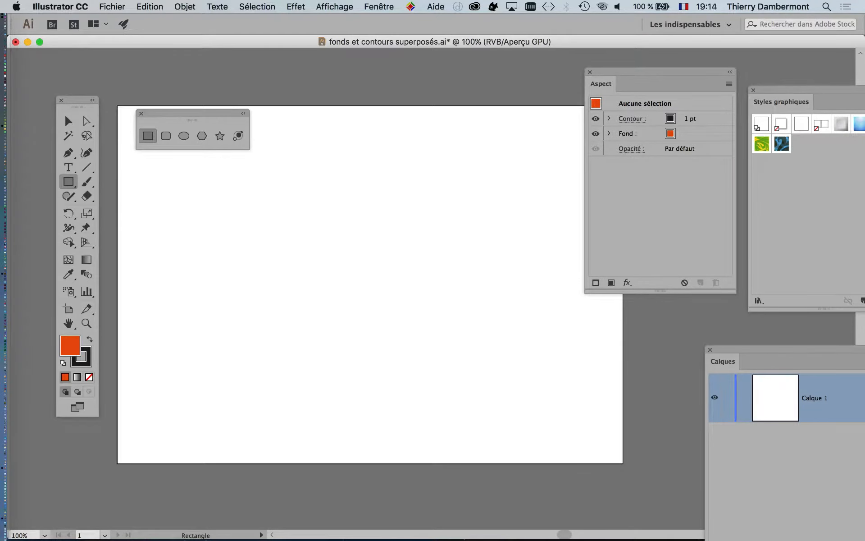
pyautogui.moveTo(77, 100); pyautogui.dragTo(59, 89)
pyautogui.moveTo(192, 114); pyautogui.dragTo(151, 56)
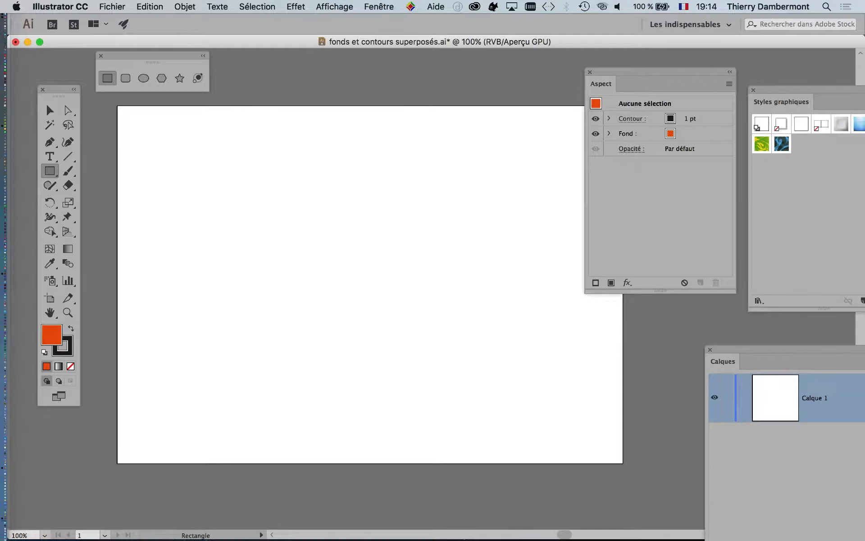
pyautogui.moveTo(658, 72); pyautogui.dragTo(694, 72)
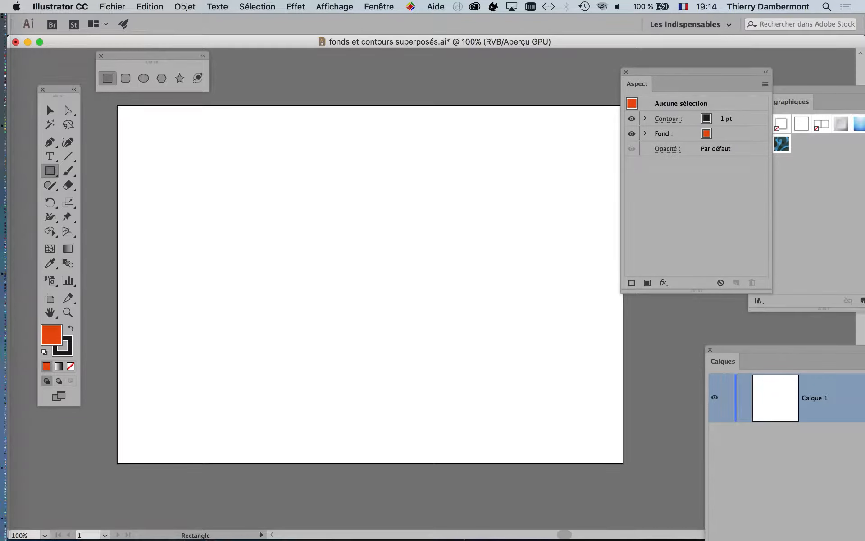
pyautogui.moveTo(336, 254)
pyautogui.mouseDown()
pyautogui.moveTo(575, 392)
pyautogui.moveTo(600, 422)
pyautogui.mouseUp()
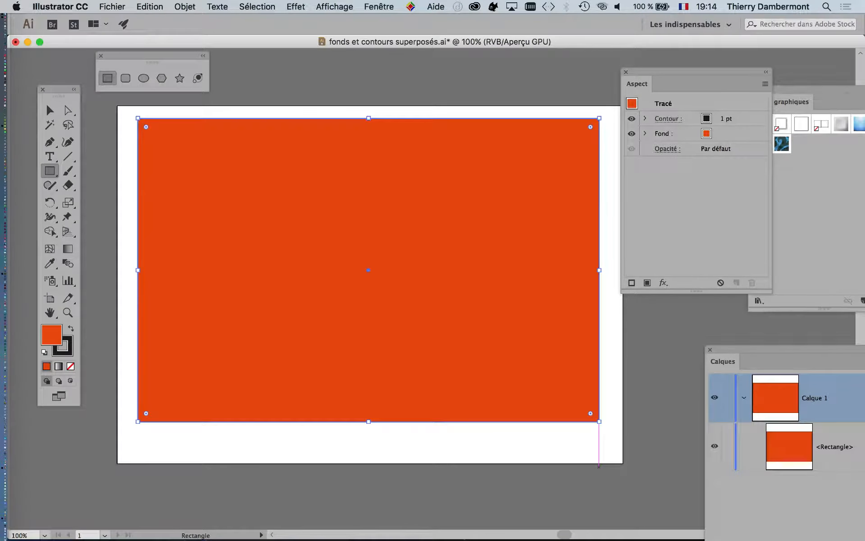
pyautogui.press('Delete')
pyautogui.moveTo(298, 223); pyautogui.dragTo(298, 224)
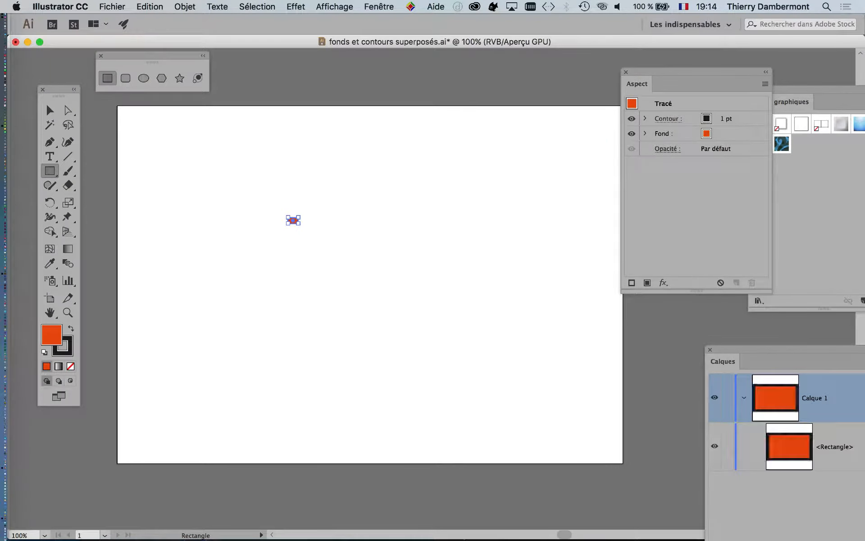
pyautogui.press('Delete')
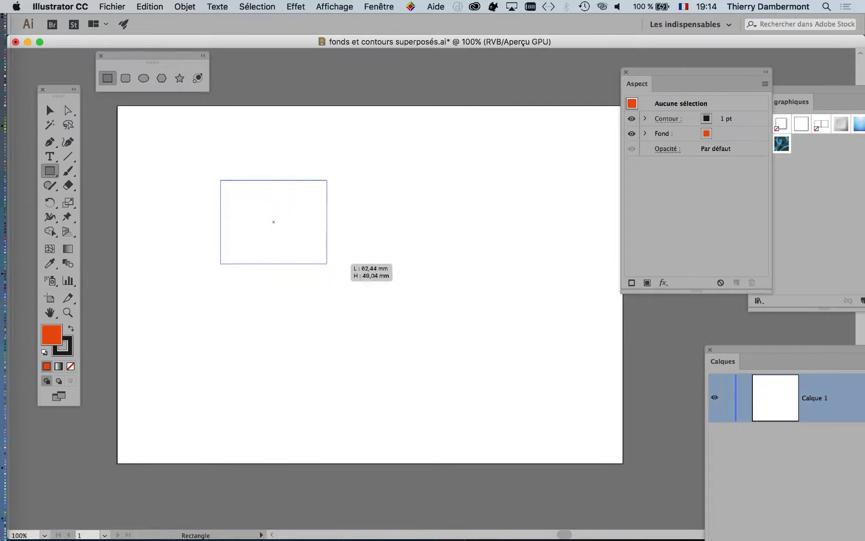
# Draw an orange-red rectangle in the upper-left part of the artboard and place its appearance settings beside it.
pyautogui.moveTo(327, 263); pyautogui.dragTo(386, 307)
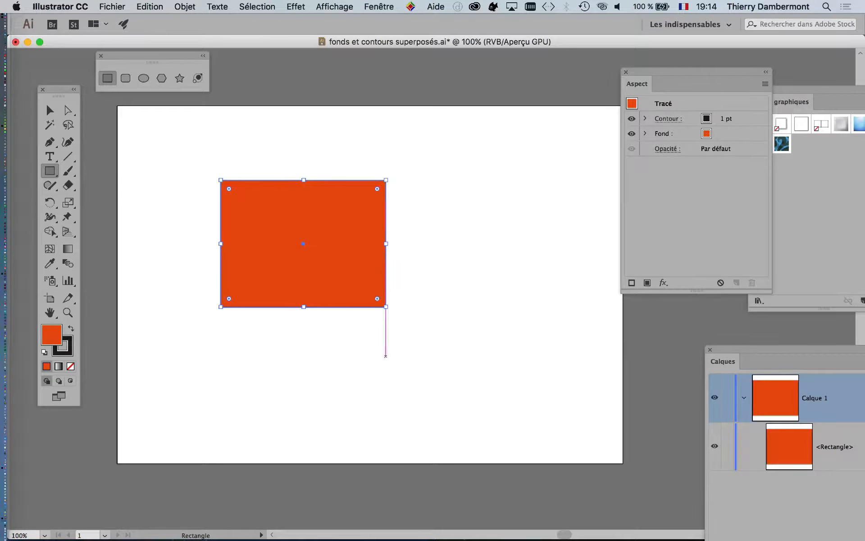
pyautogui.moveTo(694, 72); pyautogui.dragTo(515, 77)
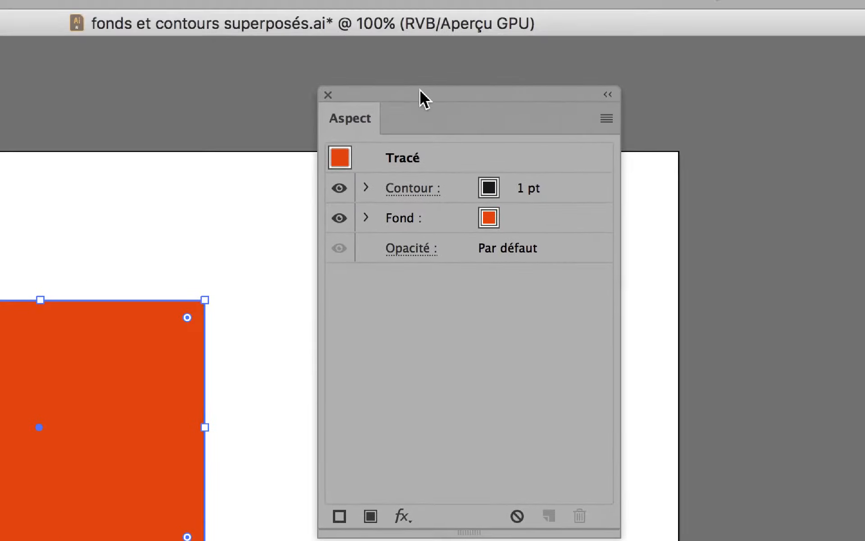
pyautogui.moveTo(422, 64); pyautogui.dragTo(368, 86)
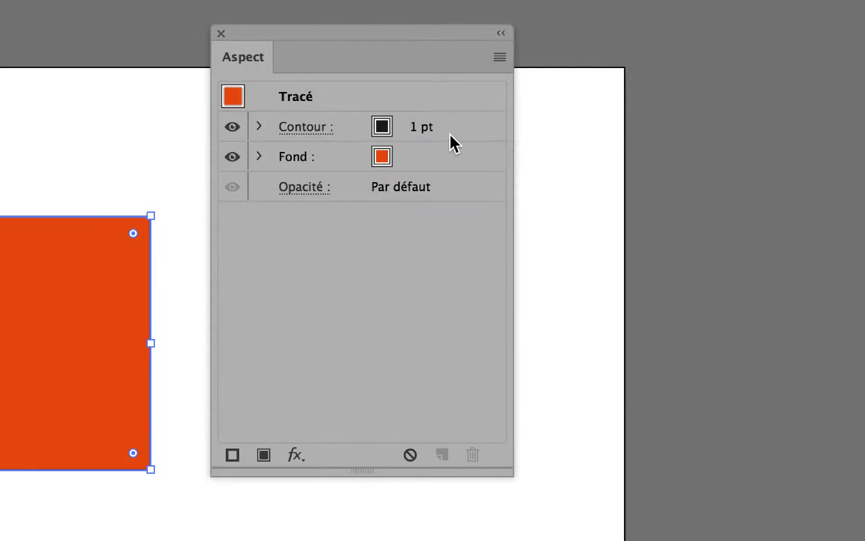
# Set the rectangle's stroke weight to 20 pt in its appearance attributes.
pyautogui.click(516, 128)
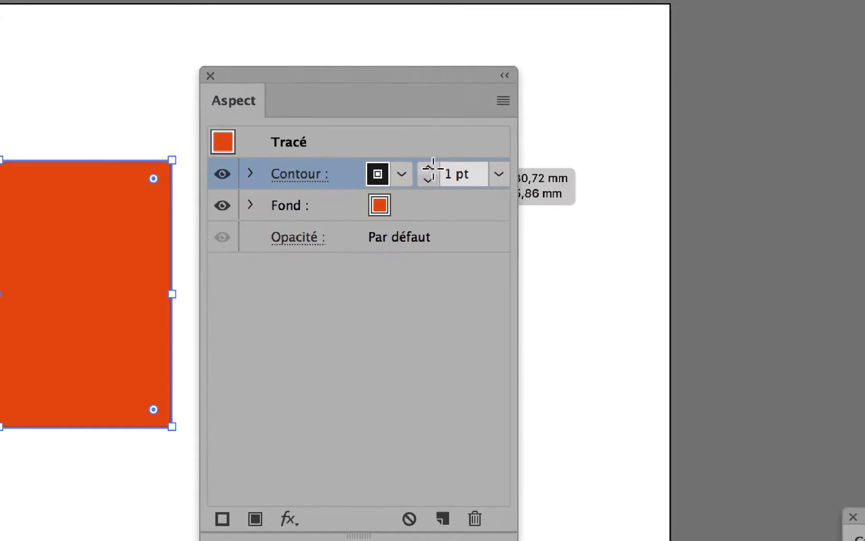
pyautogui.click(432, 166)
pyautogui.tripleClick(432, 167)
pyautogui.doubleClick(432, 167)
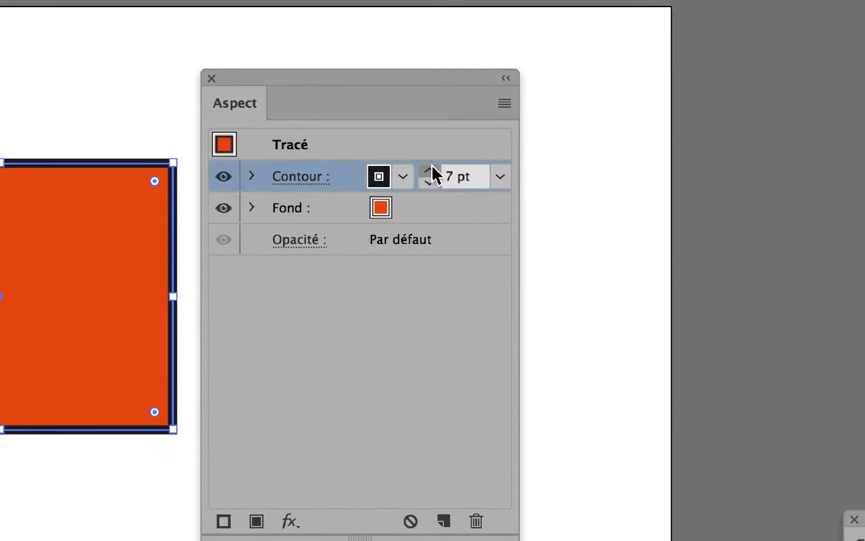
pyautogui.doubleClick(432, 165)
pyautogui.doubleClick(432, 165)
pyautogui.tripleClick(432, 168)
pyautogui.doubleClick(432, 168)
pyautogui.doubleClick(432, 167)
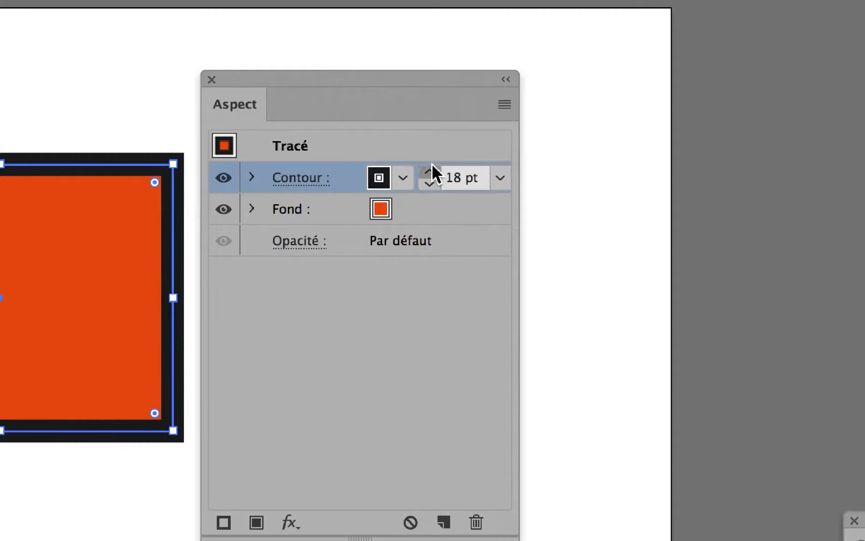
pyautogui.doubleClick(433, 168)
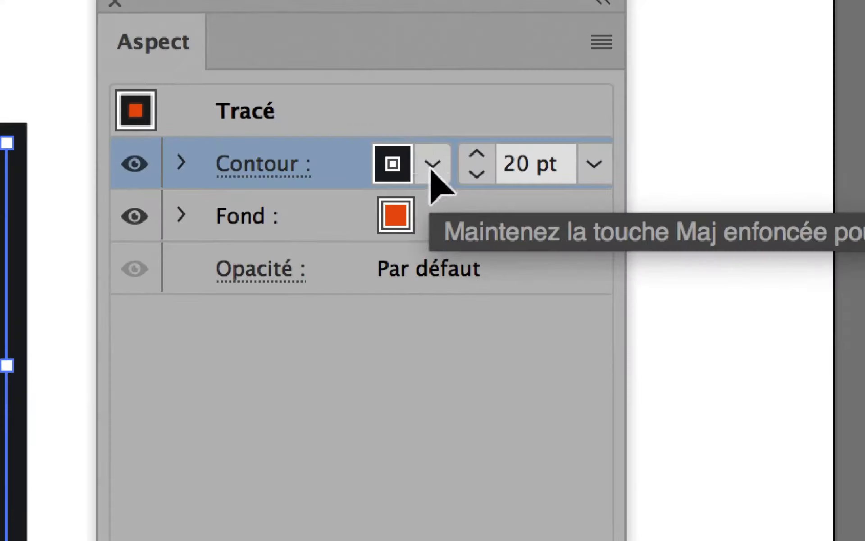
# Enlarge the stroke's swatch list and change the rectangle's stroke colour from black to medium green.
pyautogui.click(431, 167)
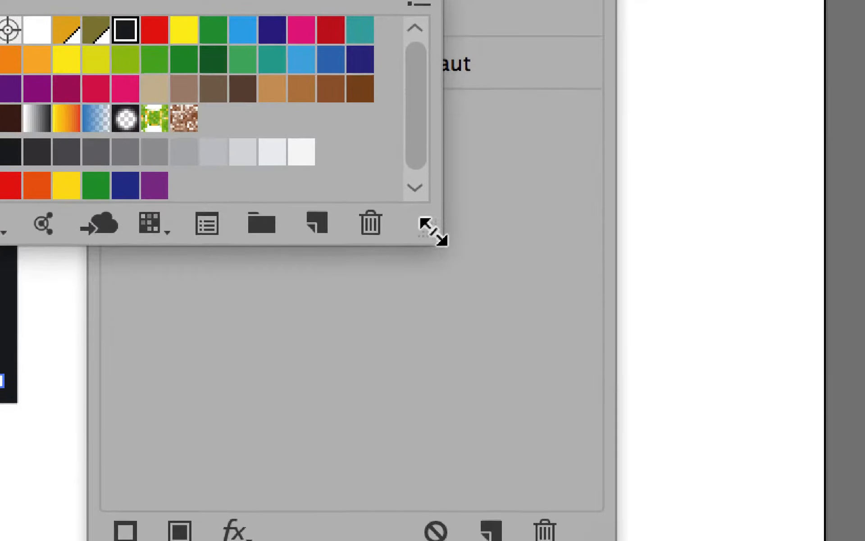
pyautogui.moveTo(440, 438); pyautogui.dragTo(440, 540)
pyautogui.moveTo(434, 258); pyautogui.dragTo(432, 284)
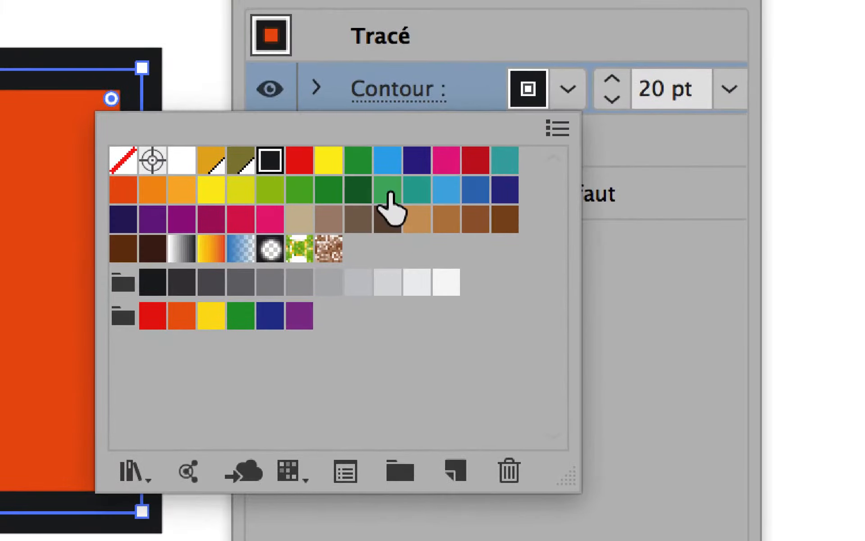
pyautogui.click(387, 190)
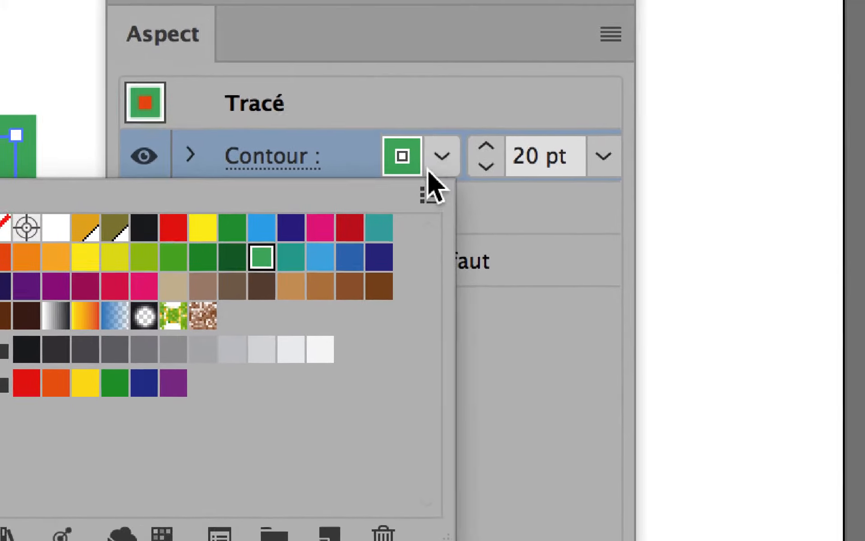
pyautogui.click(429, 172)
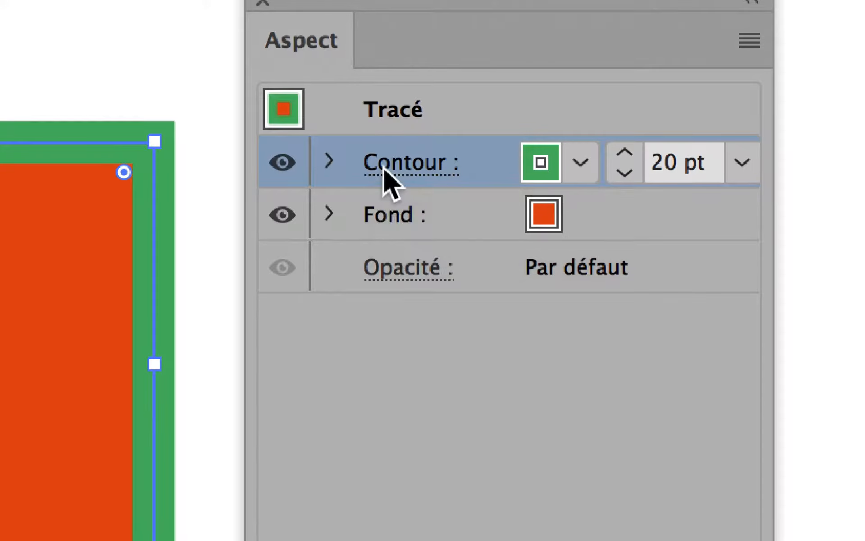
# Review the stroke's detailed options from its appearance attribute, and display the separate Contour settings over the rectangle.
pyautogui.click(385, 171)
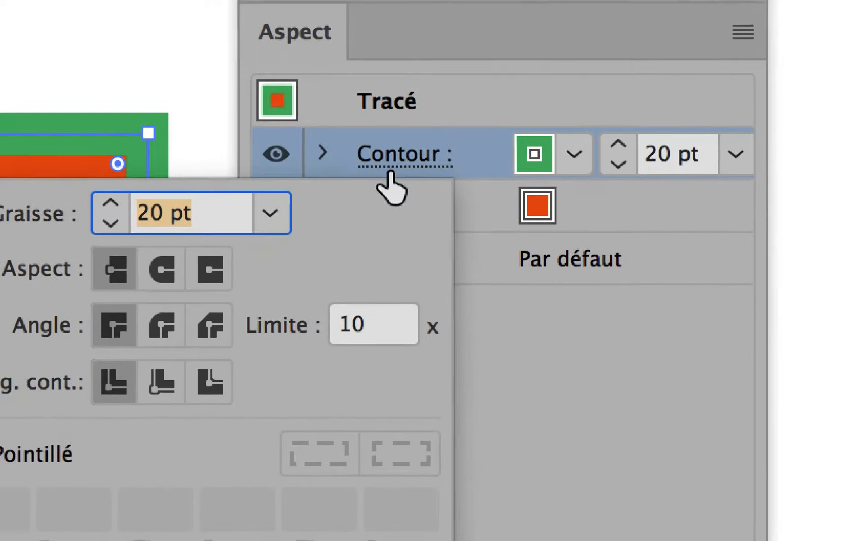
pyautogui.click(514, 134)
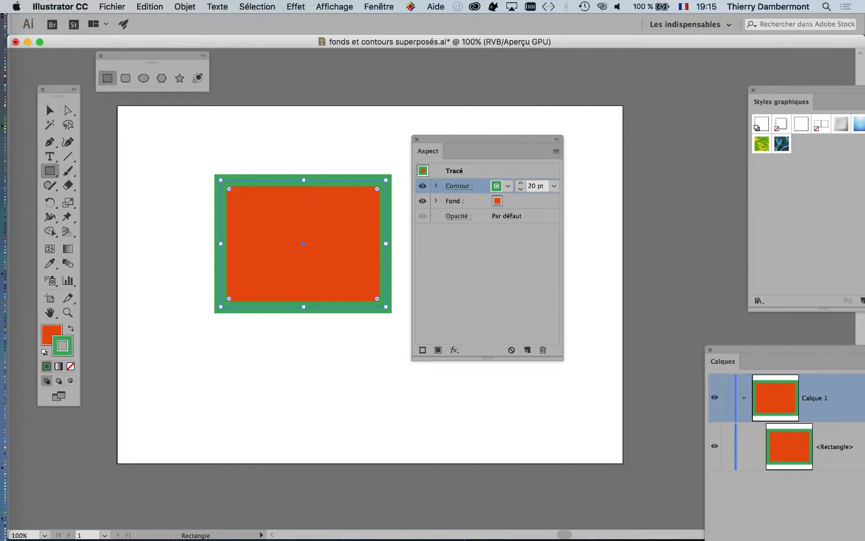
pyautogui.click(376, 6)
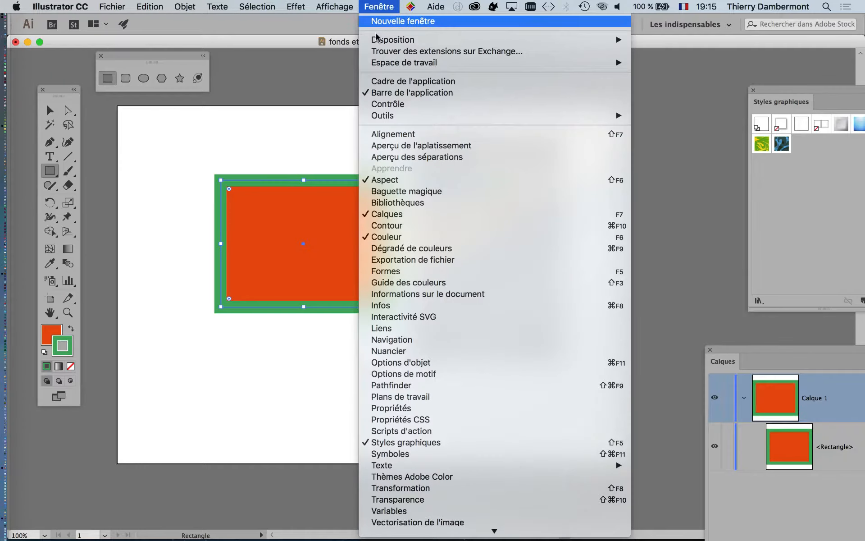
pyautogui.click(410, 226)
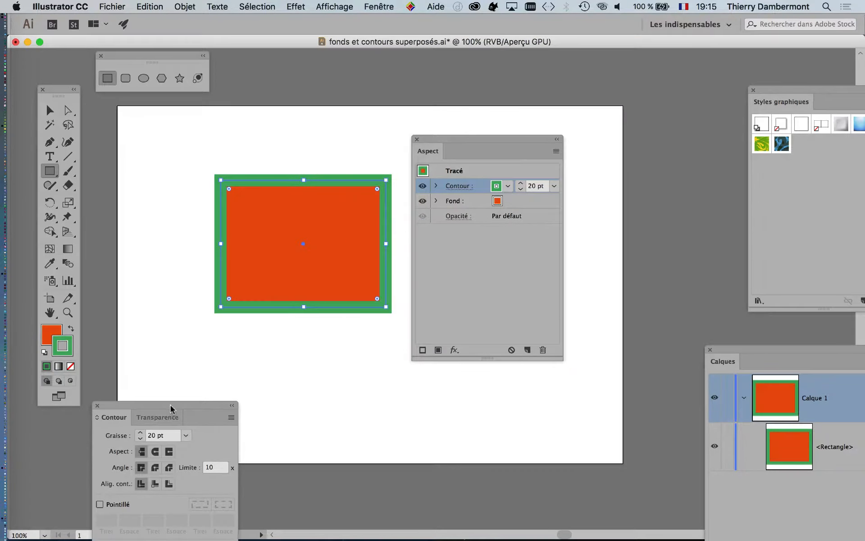
pyautogui.moveTo(171, 409); pyautogui.dragTo(208, 142)
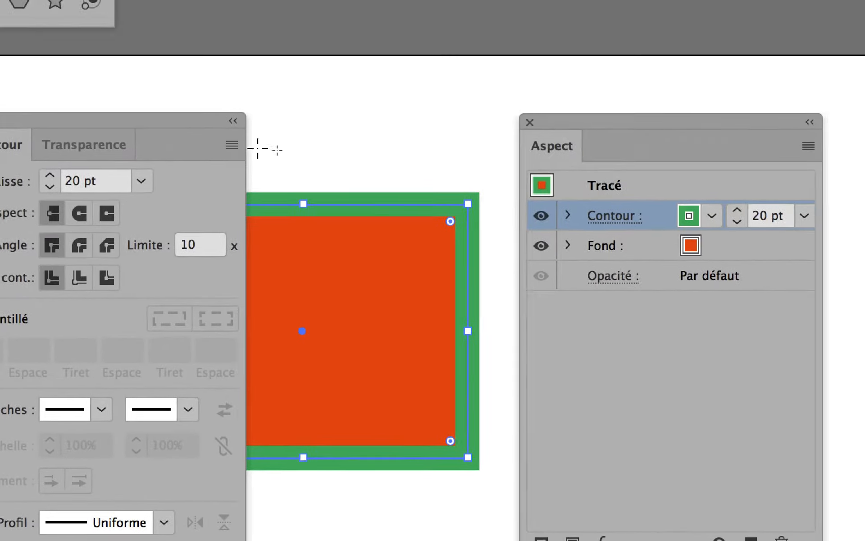
# Collapse the Contour settings to the weight only, move them above the rectangle and show the full options again.
pyautogui.click(233, 146)
pyautogui.click(285, 154)
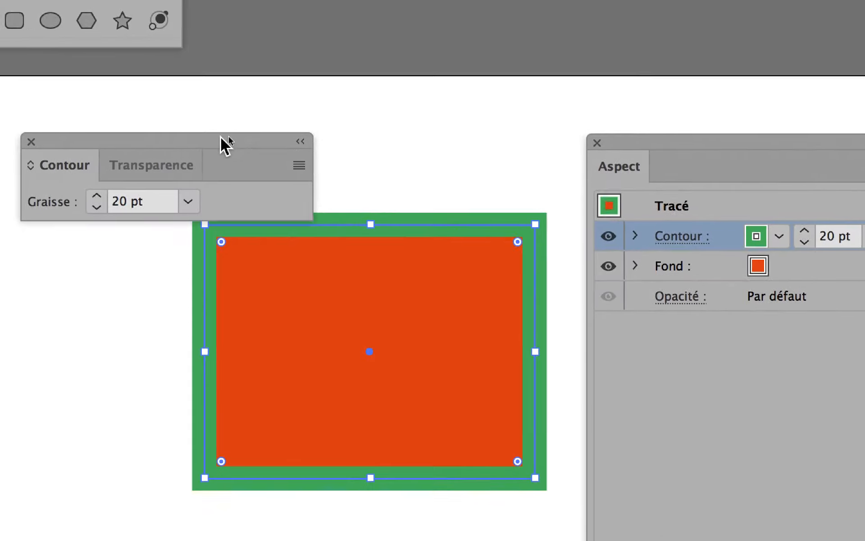
pyautogui.moveTo(221, 136); pyautogui.dragTo(439, 84)
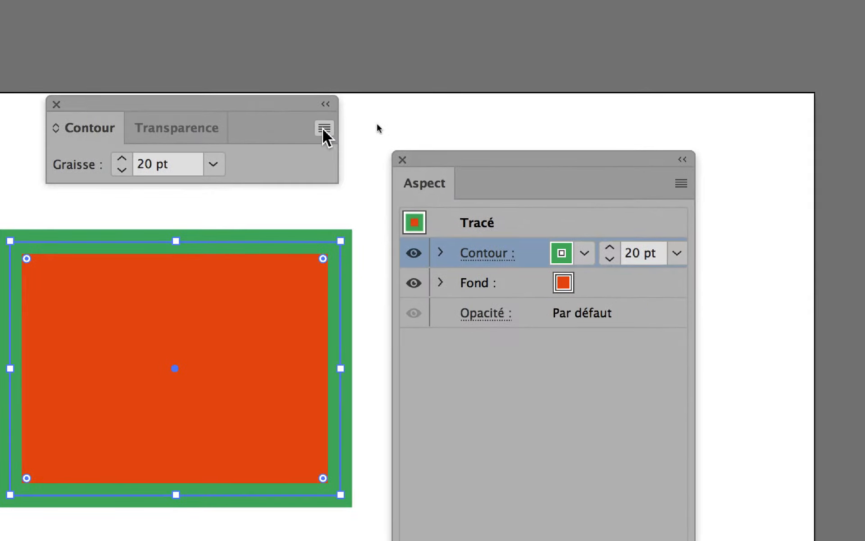
pyautogui.click(430, 120)
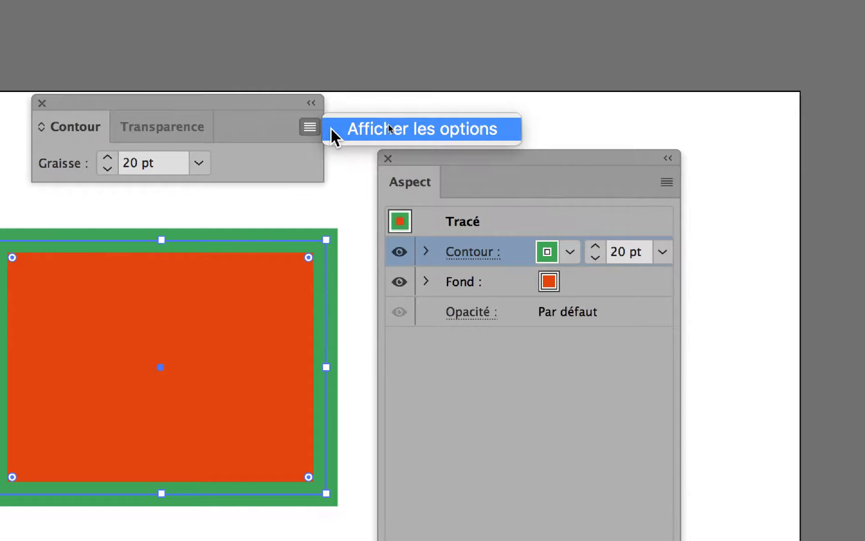
pyautogui.click(389, 127)
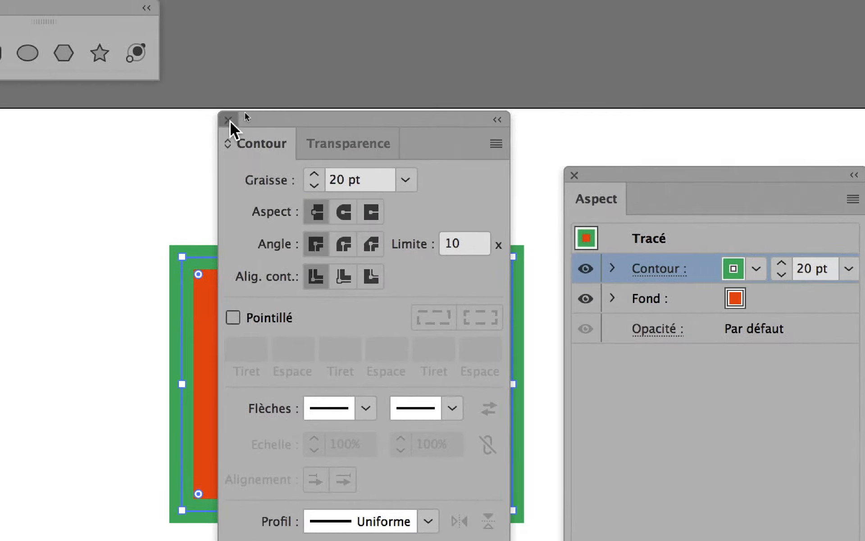
# Close the separate Contour settings, check the same options from the stroke attribute, and shift the Aspect settings slightly upward.
pyautogui.click(230, 121)
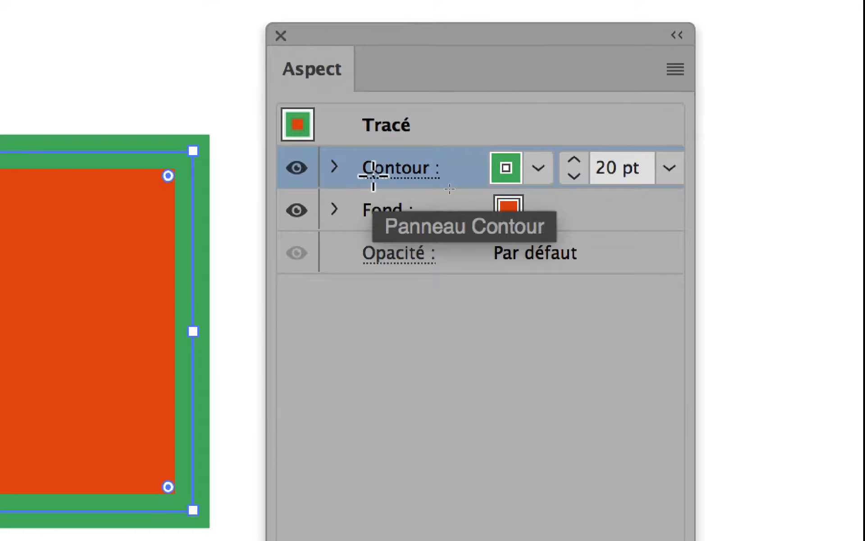
pyautogui.click(381, 171)
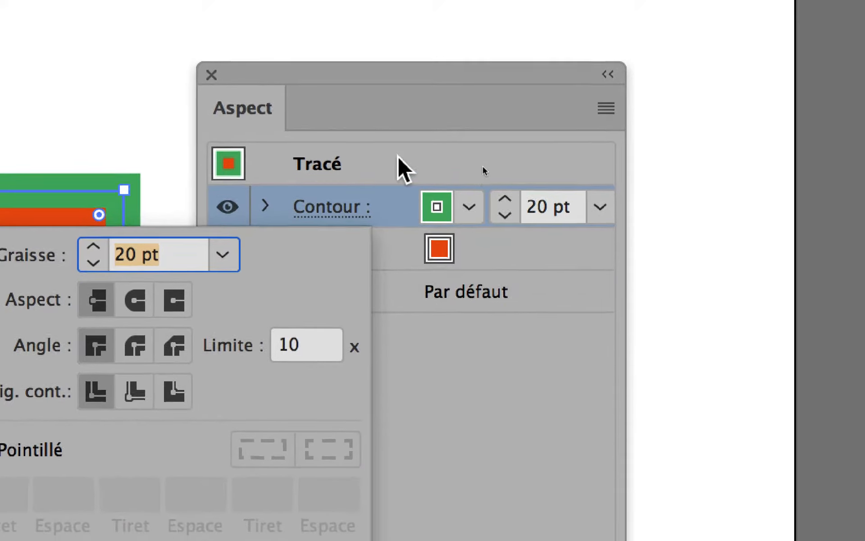
pyautogui.click(475, 93)
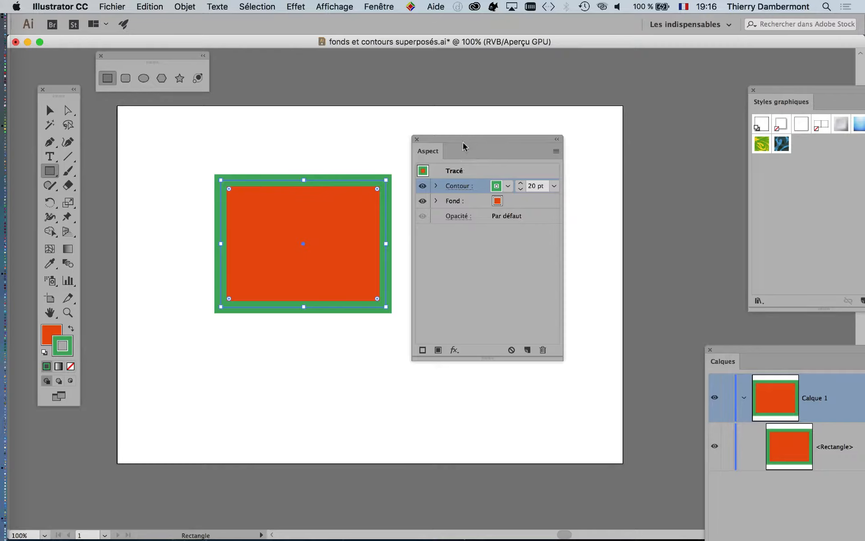
pyautogui.moveTo(463, 143); pyautogui.dragTo(470, 121)
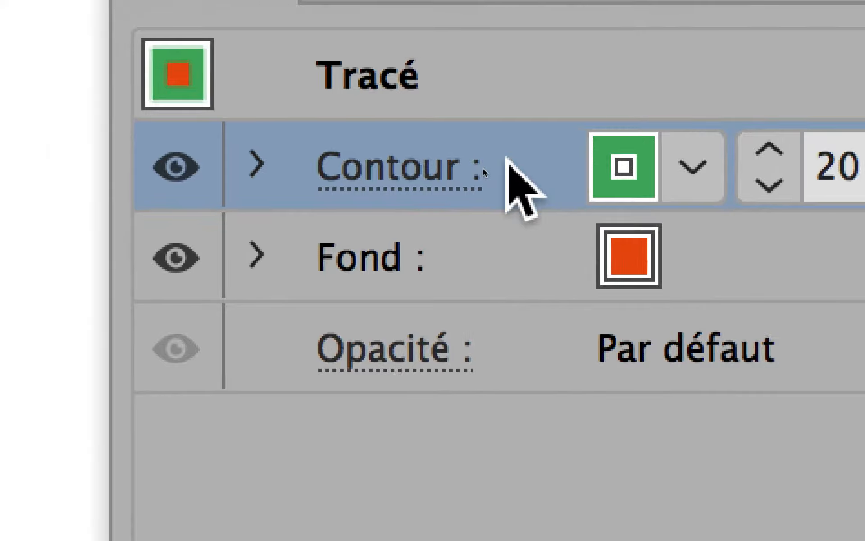
# Move the green stroke attribute beneath the red fill in the rectangle's appearance stack.
pyautogui.moveTo(484, 169); pyautogui.dragTo(484, 262)
pyautogui.moveTo(512, 183); pyautogui.dragTo(510, 192)
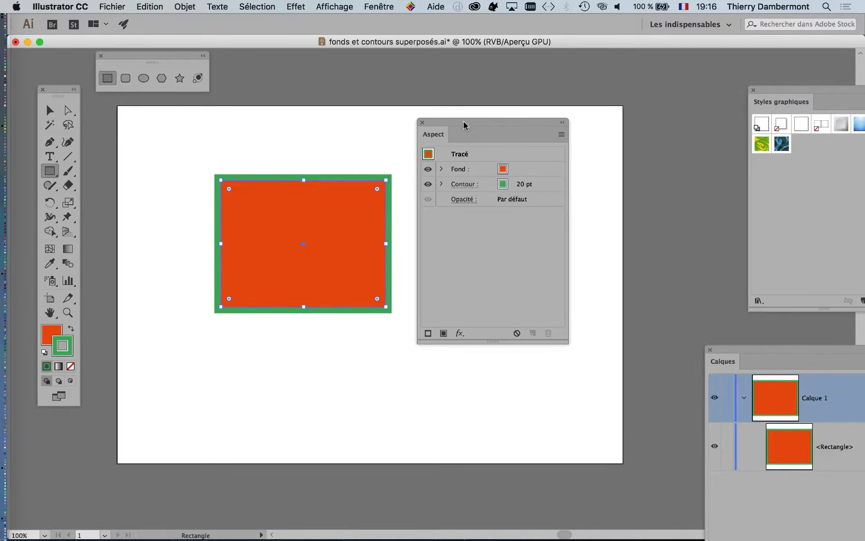
pyautogui.moveTo(464, 125); pyautogui.dragTo(489, 133)
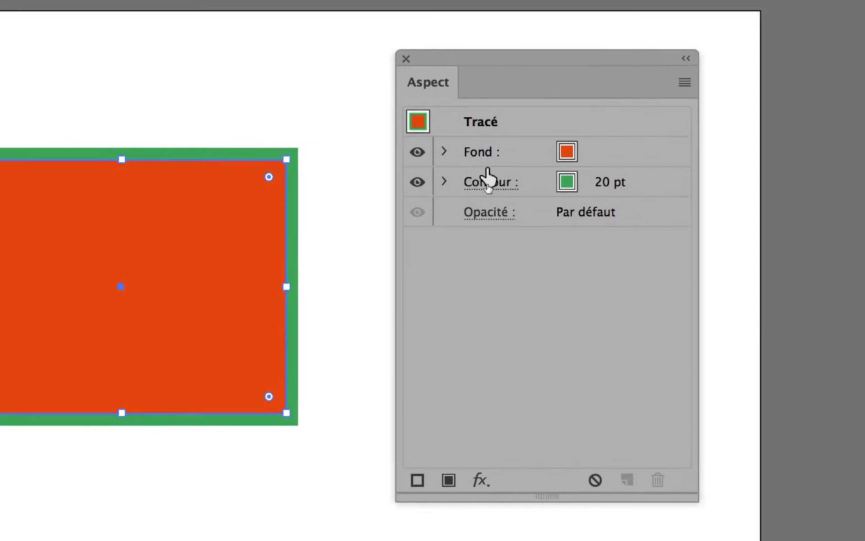
# Select the rectangle's red fill attribute in the appearance stack.
pyautogui.click(510, 157)
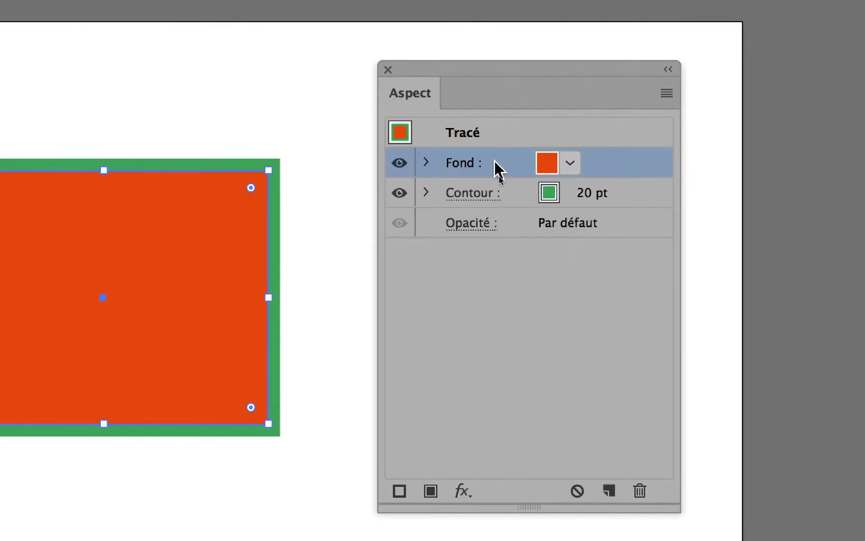
pyautogui.click(523, 170)
pyautogui.click(523, 146)
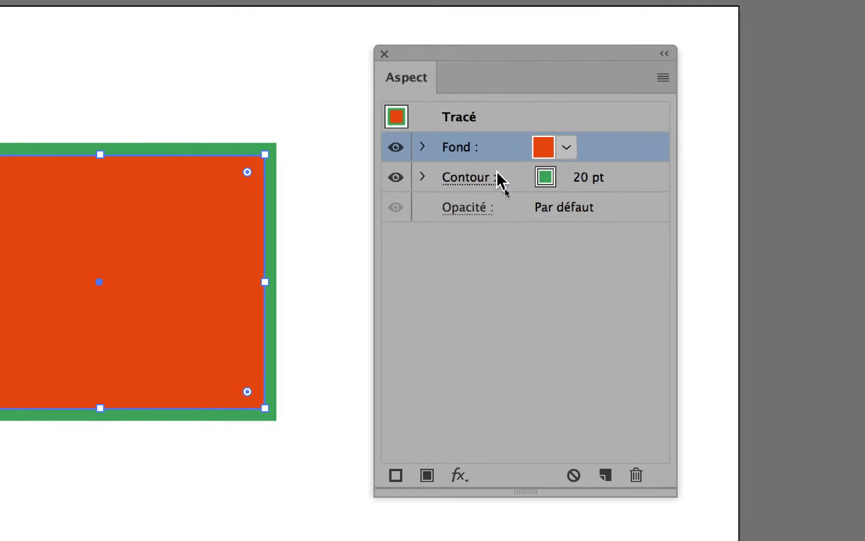
pyautogui.click(500, 193)
pyautogui.click(485, 144)
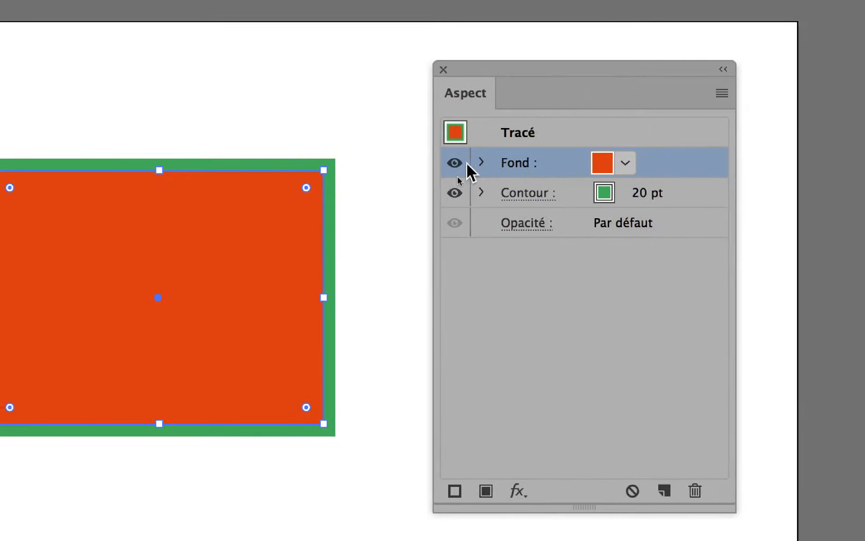
pyautogui.click(436, 144)
pyautogui.click(476, 163)
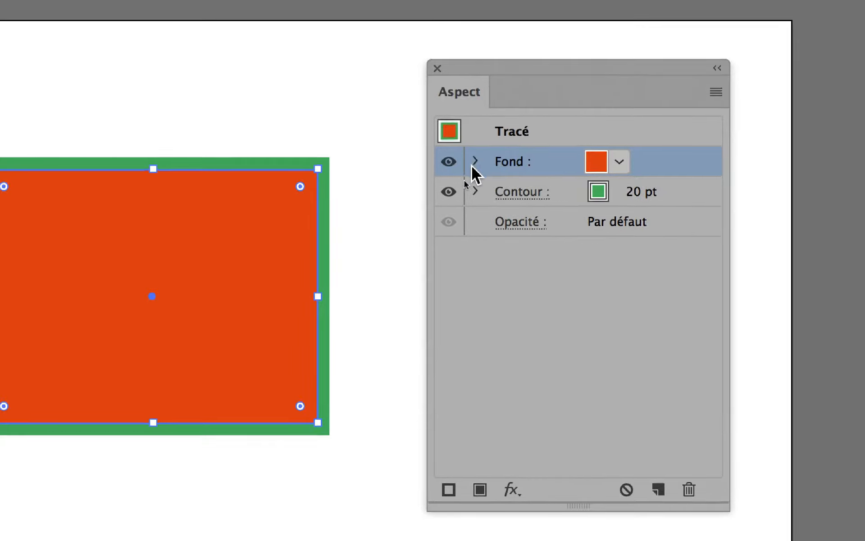
# Expand the fill and stroke attributes of the rectangle so that each shows its own opacity entry.
pyautogui.click(476, 163)
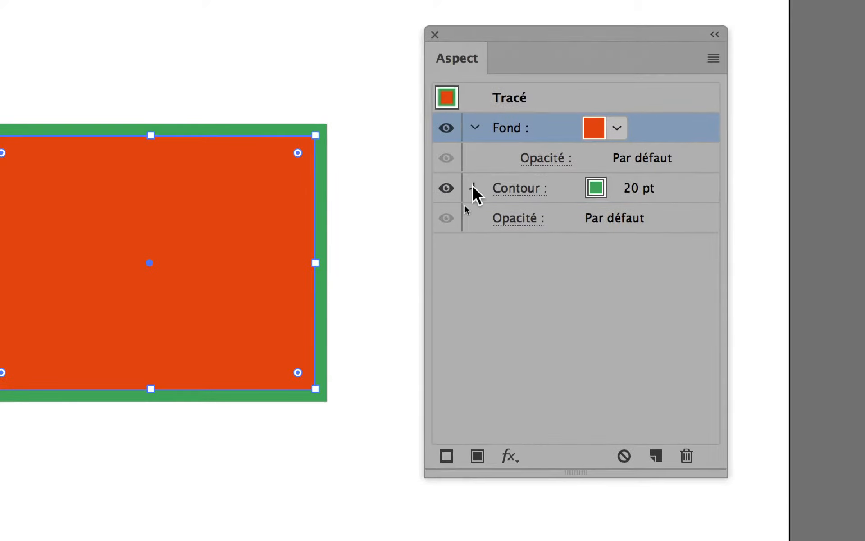
pyautogui.click(474, 188)
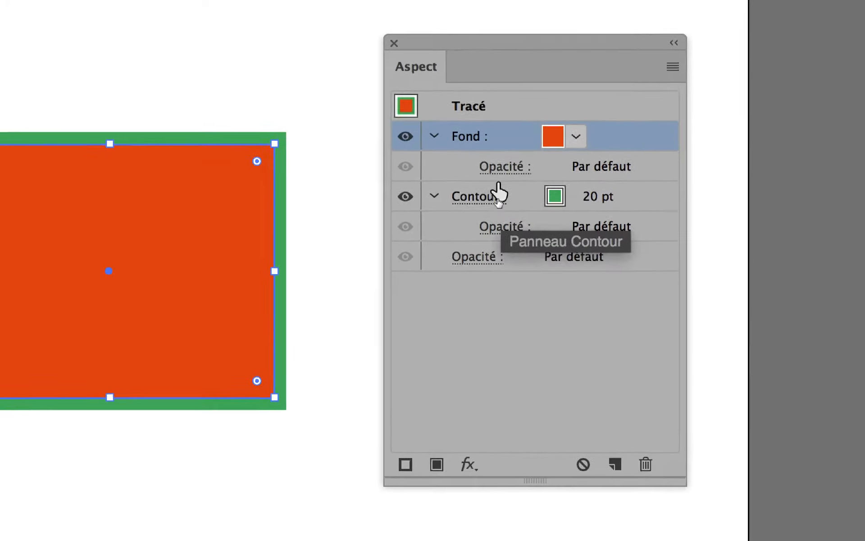
pyautogui.click(472, 163)
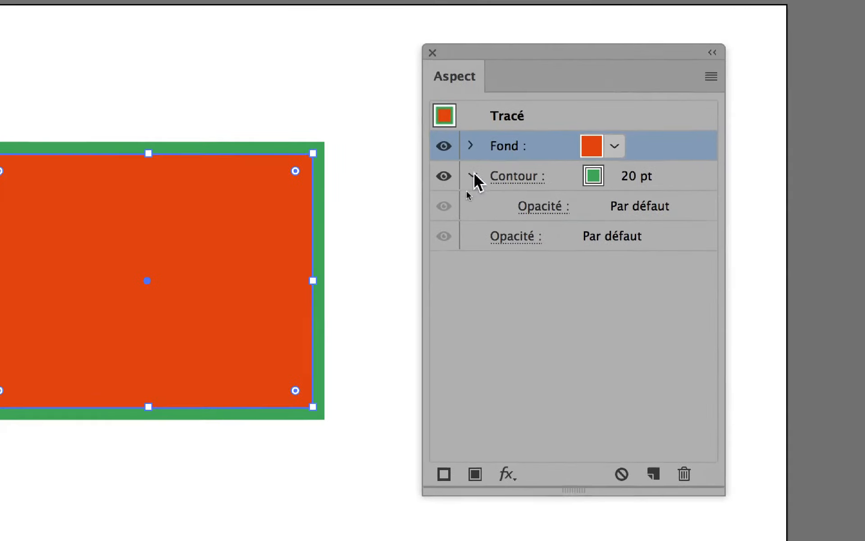
pyautogui.click(471, 194)
pyautogui.click(471, 164)
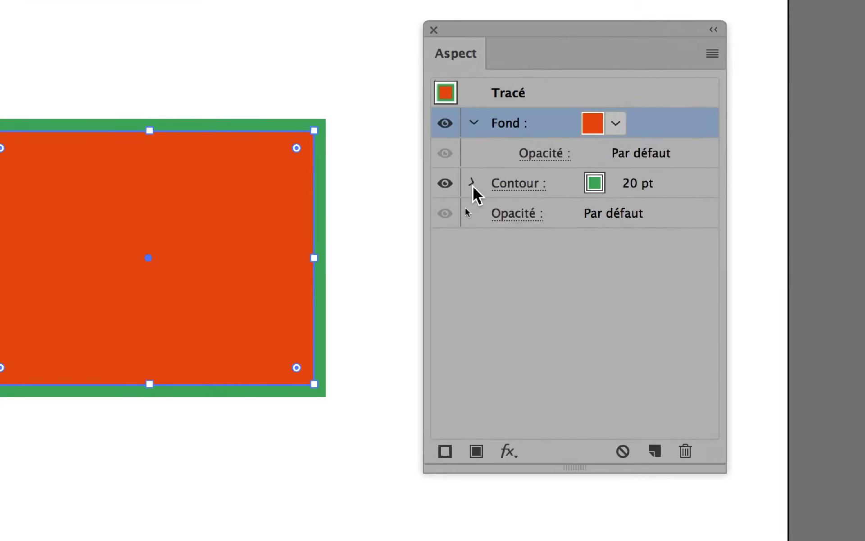
pyautogui.click(470, 201)
# Review the fill's opacity options and the separate Transparence settings, close them, and move the Aspect settings higher.
pyautogui.click(549, 171)
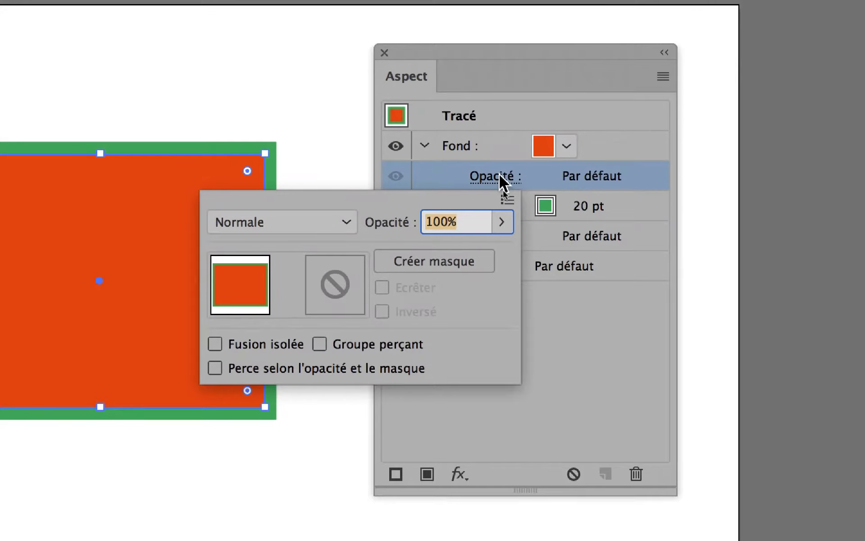
pyautogui.click(499, 175)
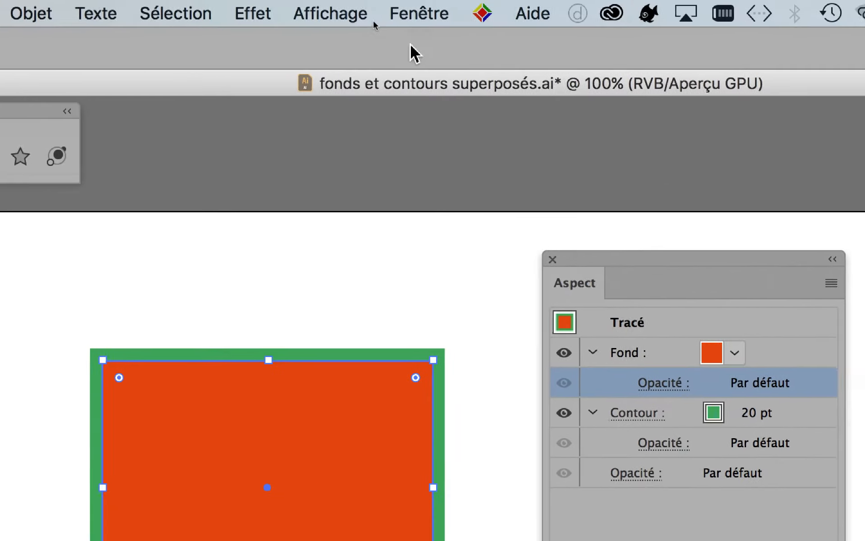
pyautogui.click(419, 14)
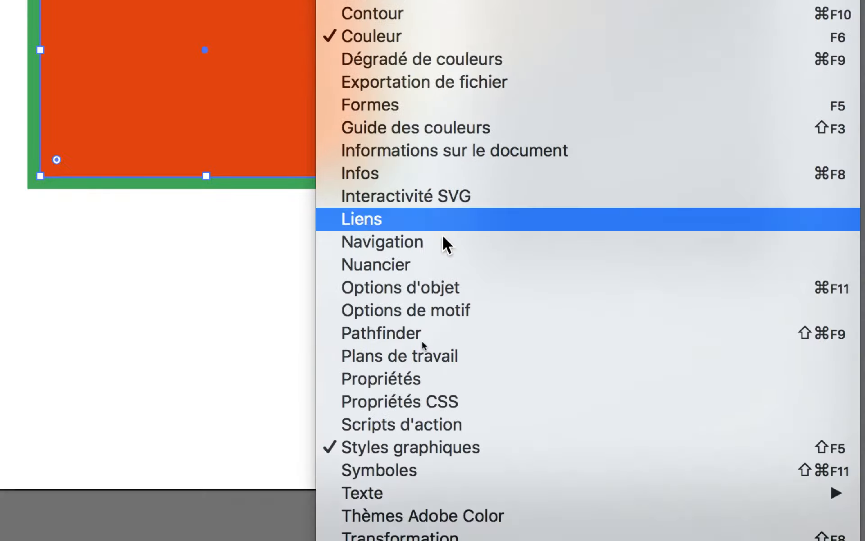
pyautogui.click(460, 458)
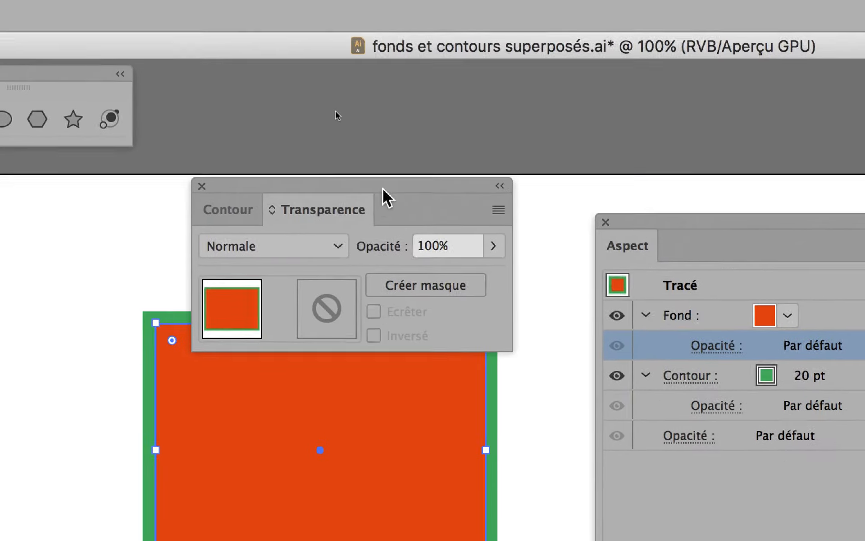
pyautogui.moveTo(383, 188); pyautogui.dragTo(228, 341)
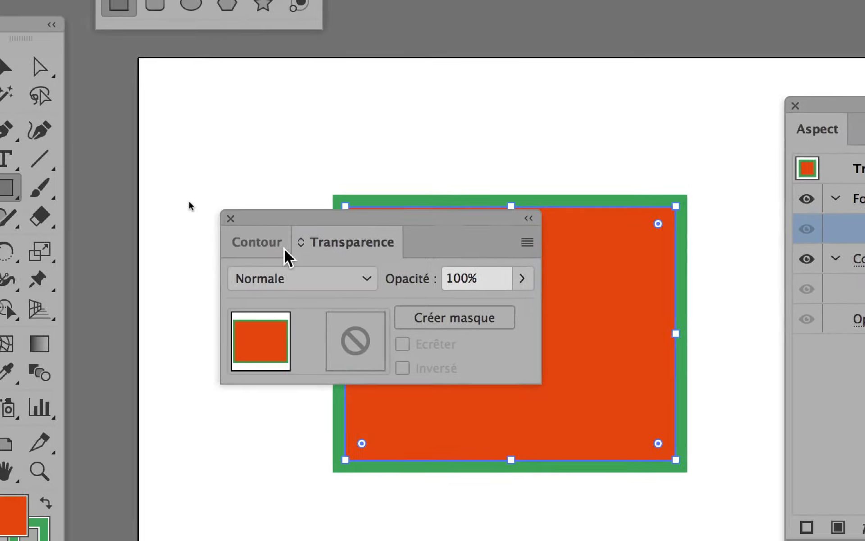
pyautogui.click(231, 219)
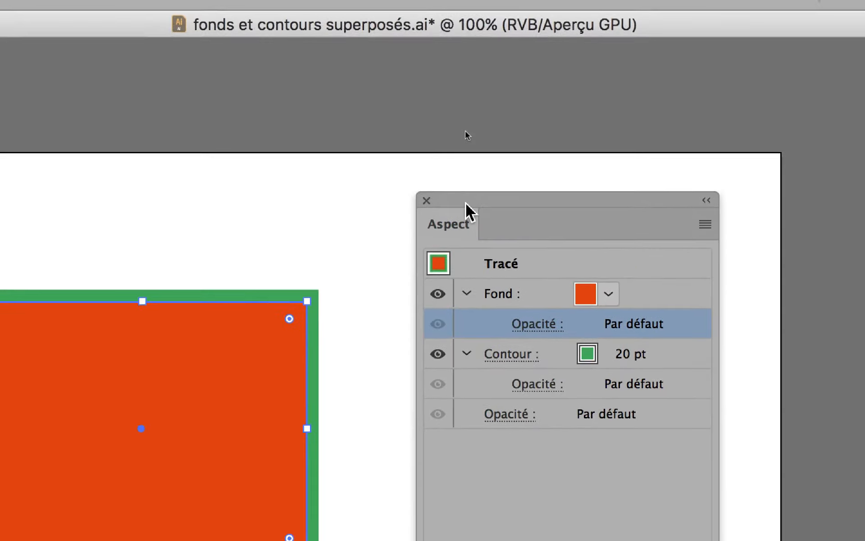
pyautogui.moveTo(460, 108); pyautogui.dragTo(399, 21)
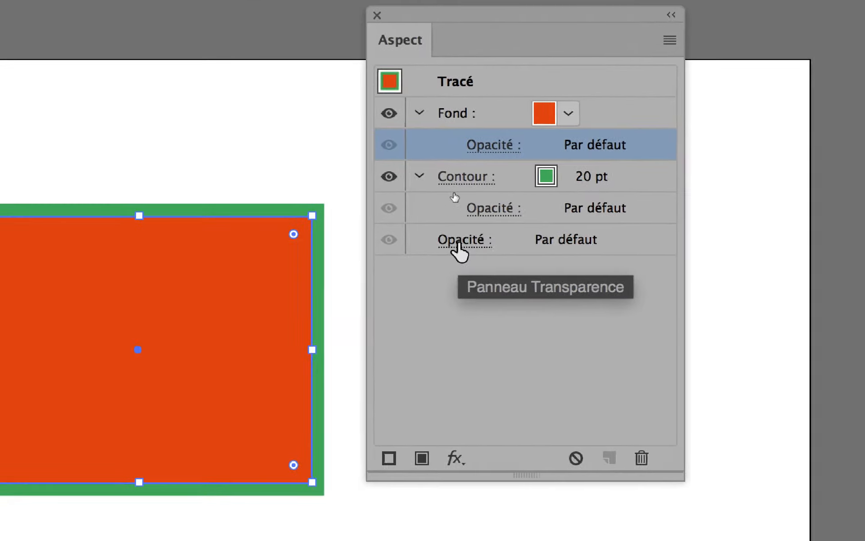
# Try out the opacity of the whole rectangle and return it to 100%.
pyautogui.click(460, 243)
pyautogui.click(469, 285)
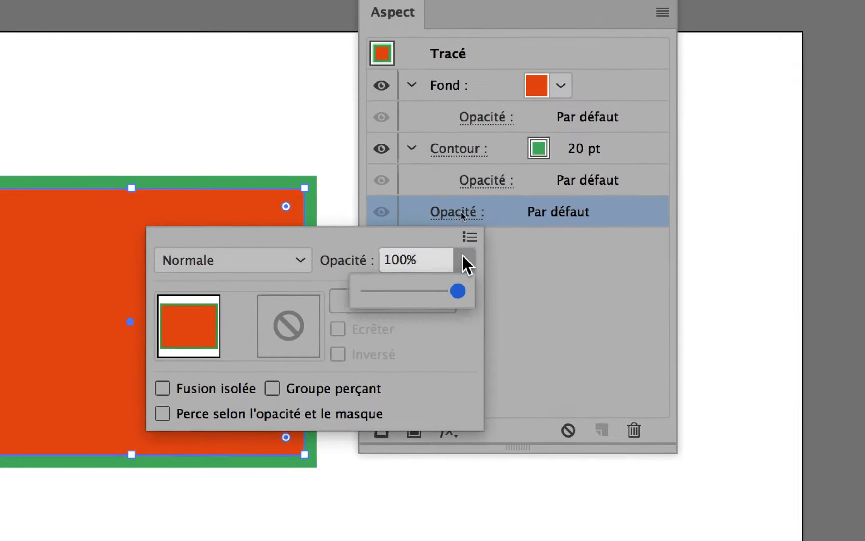
pyautogui.moveTo(462, 277)
pyautogui.mouseDown()
pyautogui.moveTo(397, 277)
pyautogui.moveTo(469, 280)
pyautogui.mouseUp()
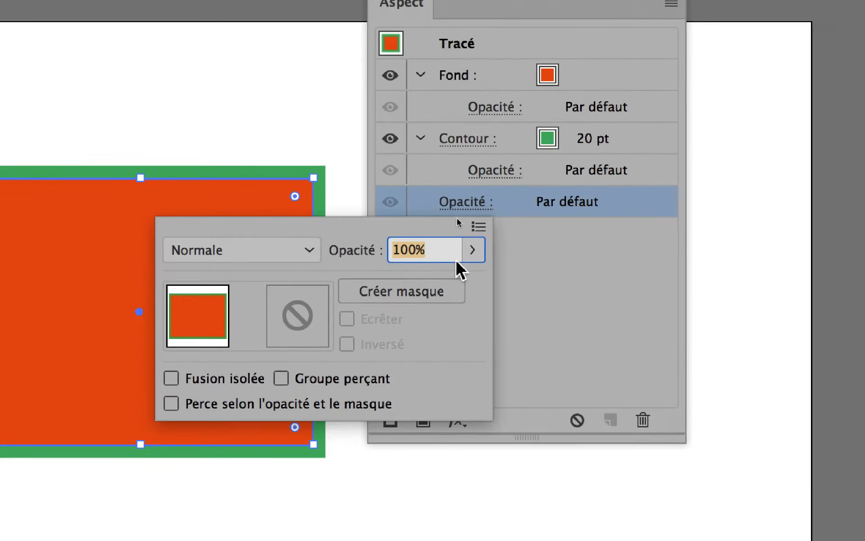
pyautogui.click(471, 250)
pyautogui.moveTo(465, 281); pyautogui.dragTo(505, 269)
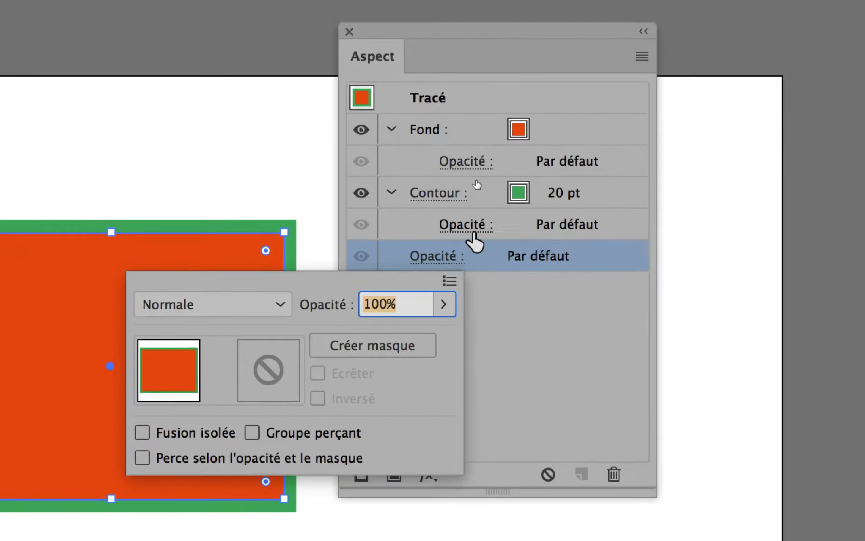
# Try the green stroke's own opacity at 73% and 36%, and restore it to 100%.
pyautogui.click(468, 226)
pyautogui.click(468, 227)
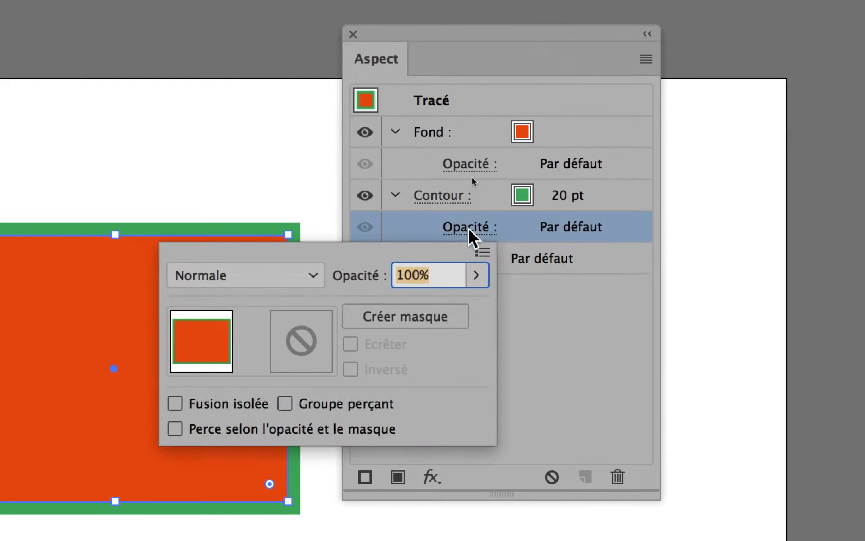
pyautogui.click(472, 279)
pyautogui.moveTo(450, 303); pyautogui.dragTo(442, 302)
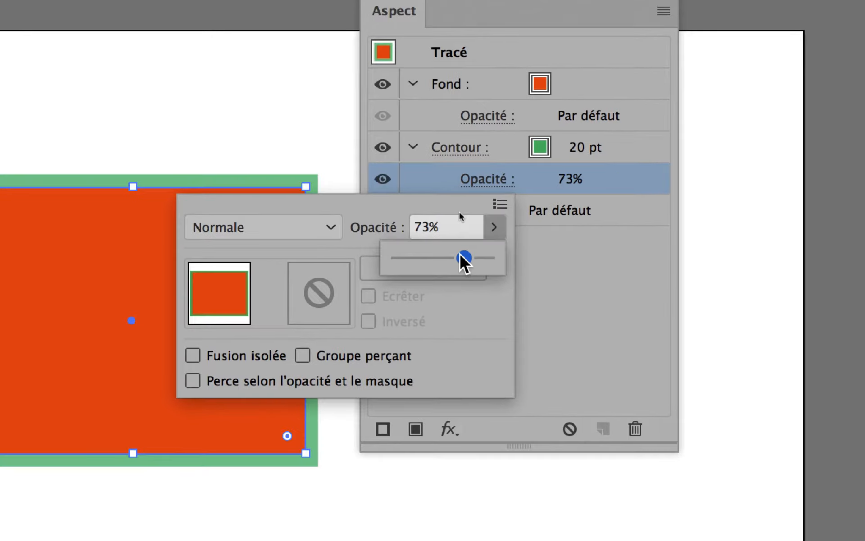
pyautogui.moveTo(461, 254); pyautogui.dragTo(429, 256)
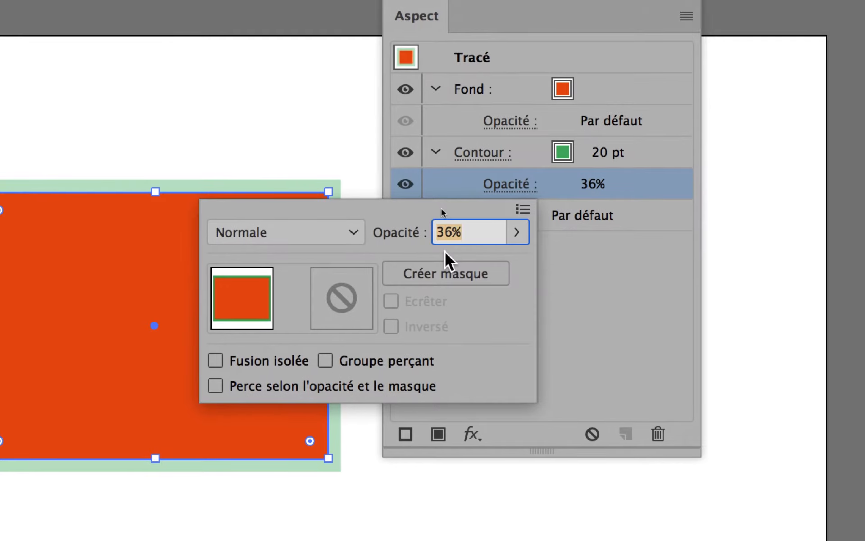
pyautogui.click(516, 233)
pyautogui.moveTo(495, 259)
pyautogui.mouseDown()
pyautogui.moveTo(528, 268)
pyautogui.moveTo(492, 257)
pyautogui.moveTo(507, 262)
pyautogui.mouseUp()
pyautogui.click(509, 245)
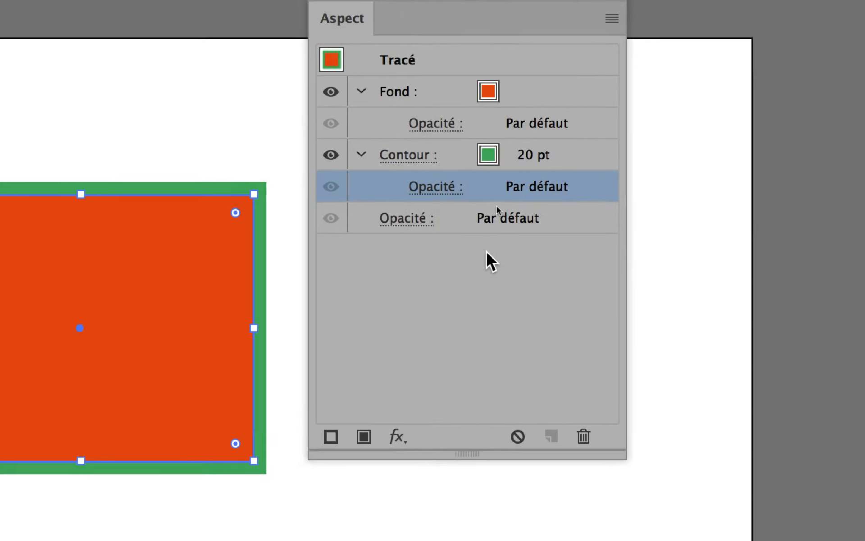
# Lower the red fill's own opacity to 82%.
pyautogui.click(453, 123)
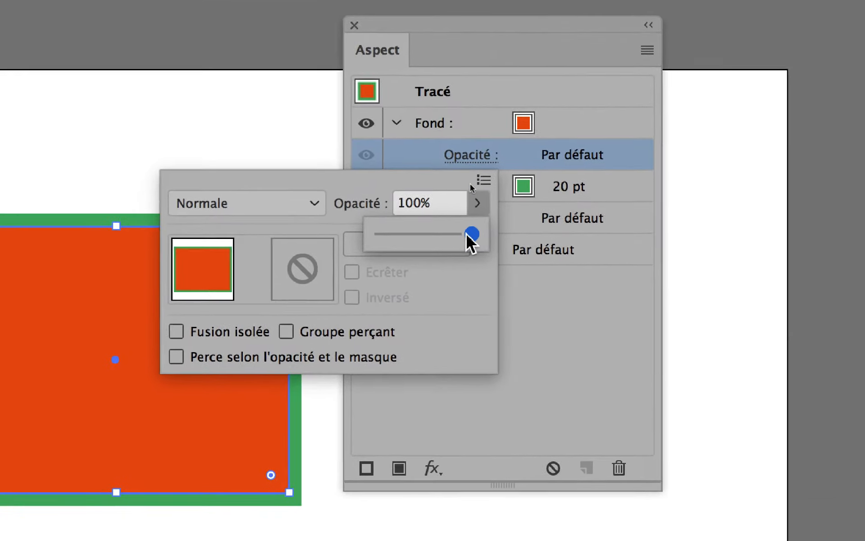
pyautogui.moveTo(467, 235); pyautogui.dragTo(439, 235)
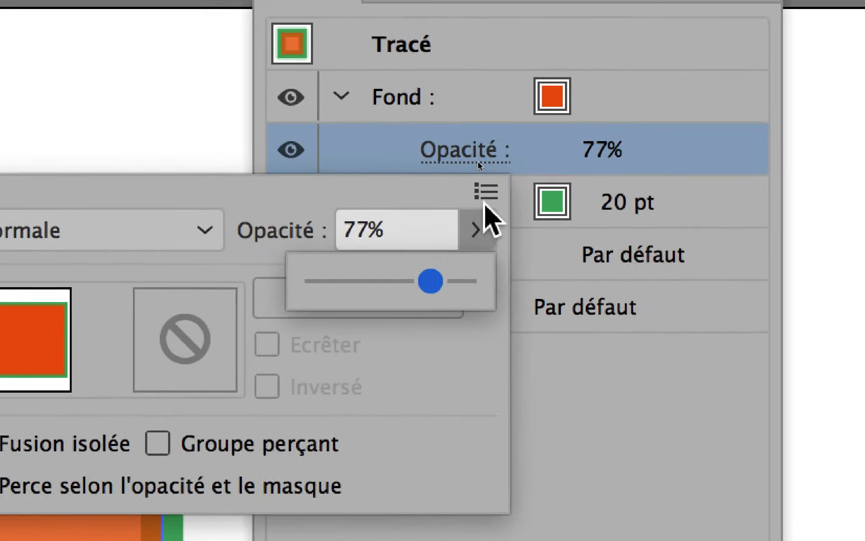
pyautogui.moveTo(430, 280); pyautogui.dragTo(455, 281)
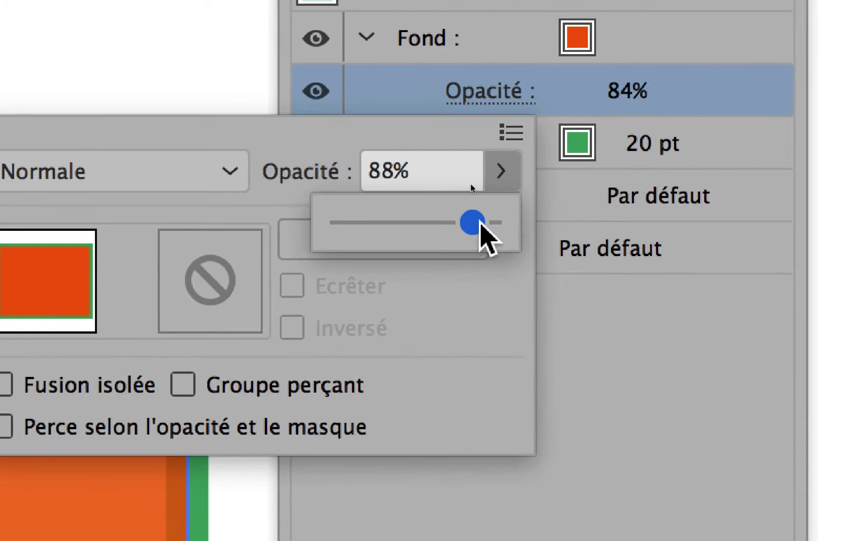
pyautogui.moveTo(480, 225)
pyautogui.mouseDown()
pyautogui.moveTo(499, 226)
pyautogui.moveTo(474, 222)
pyautogui.mouseUp()
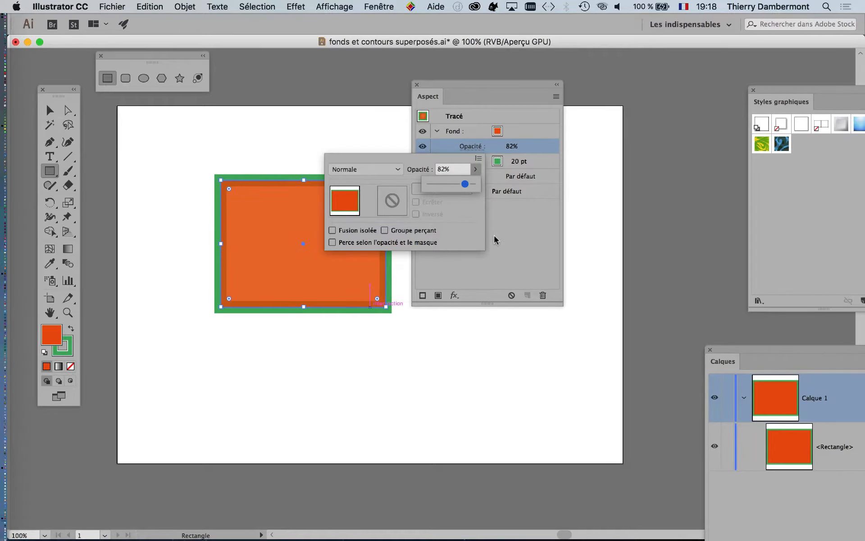
pyautogui.click(530, 252)
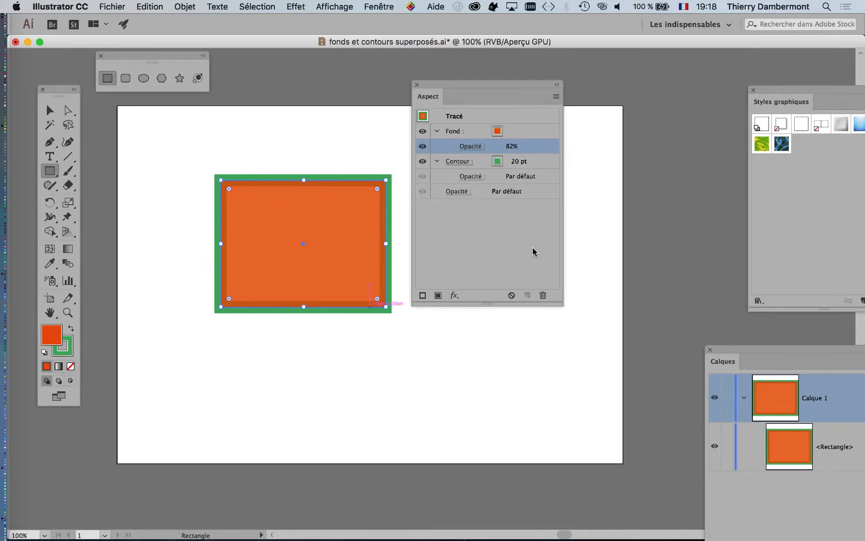
# Shift the Aspect settings slightly and lower the red fill's own opacity to 46%.
pyautogui.moveTo(485, 87); pyautogui.dragTo(482, 106)
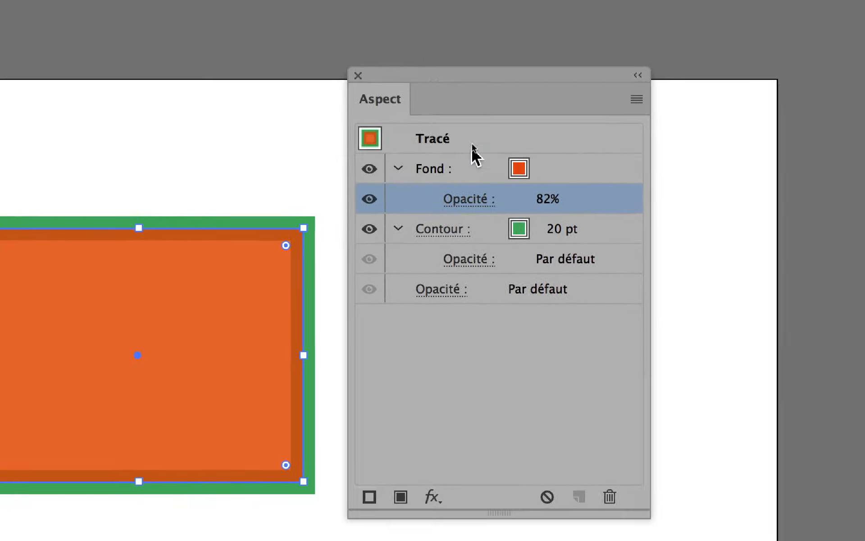
pyautogui.click(478, 201)
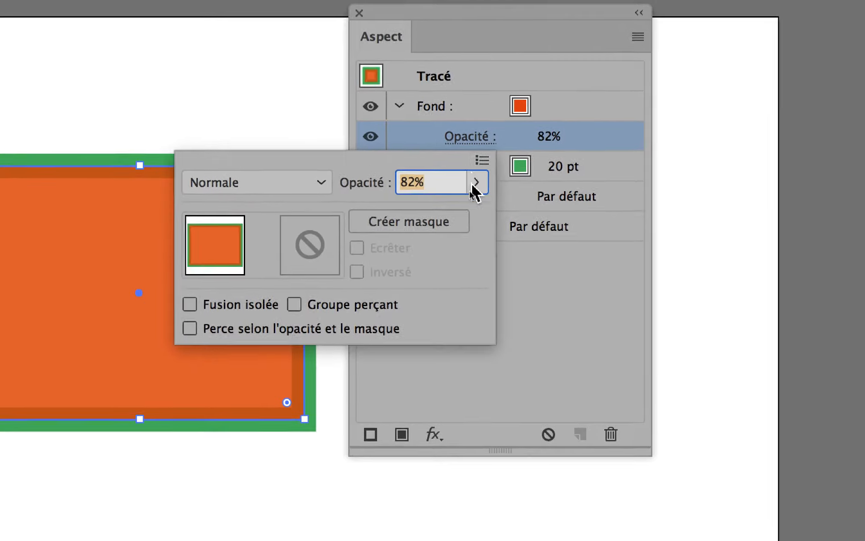
pyautogui.click(475, 245)
pyautogui.click(452, 199)
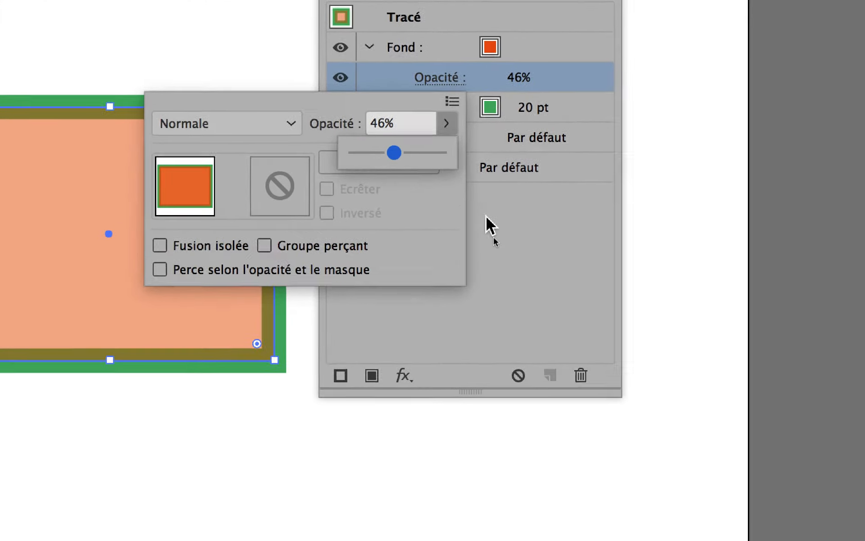
pyautogui.click(489, 221)
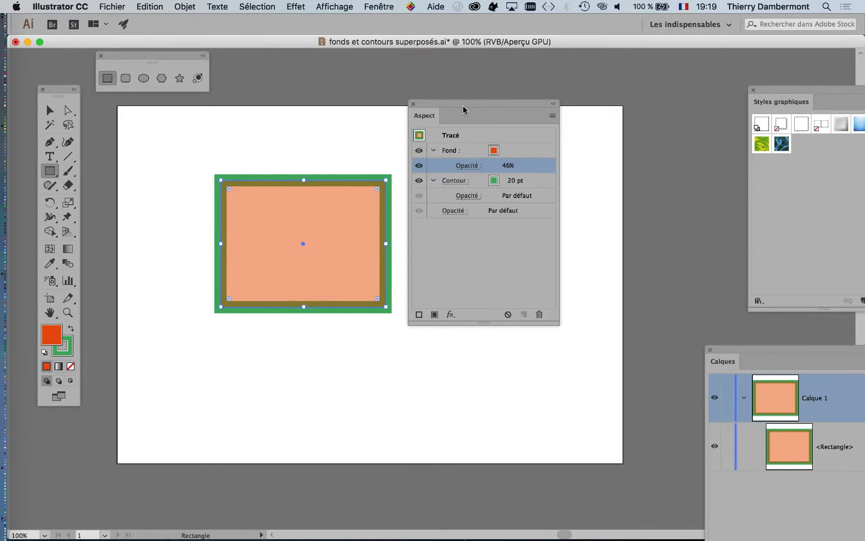
# Draw a five-pointed star overlapping the rectangle's left side and give it an olive fill and a black stroke from the Nuancier swatches.
pyautogui.moveTo(463, 108); pyautogui.dragTo(546, 94)
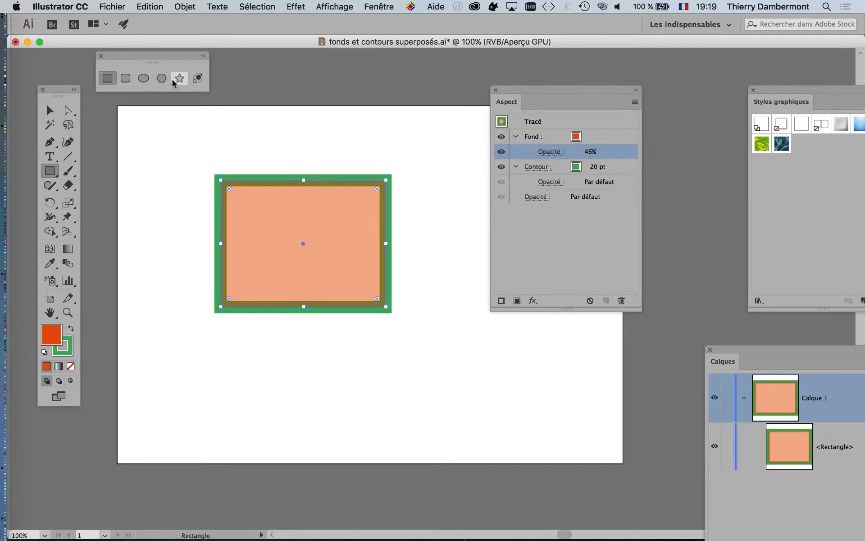
pyautogui.moveTo(248, 225); pyautogui.dragTo(242, 222)
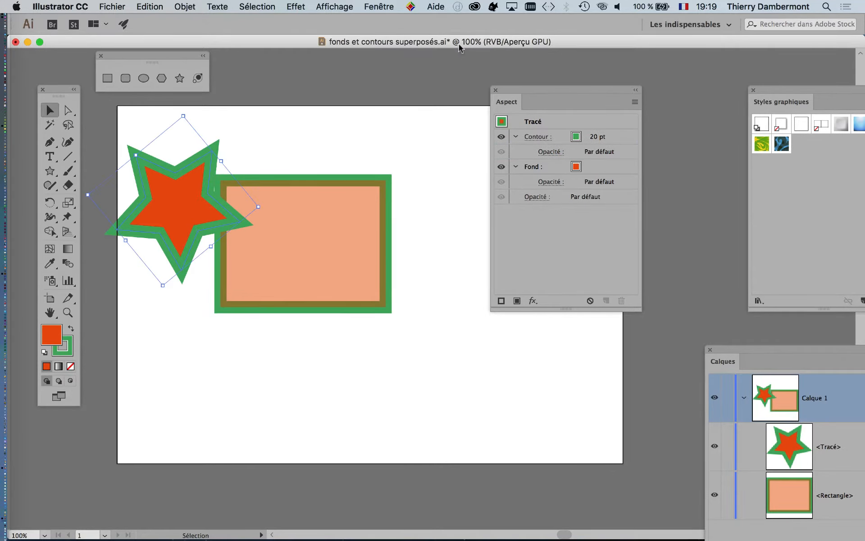
pyautogui.click(380, 6)
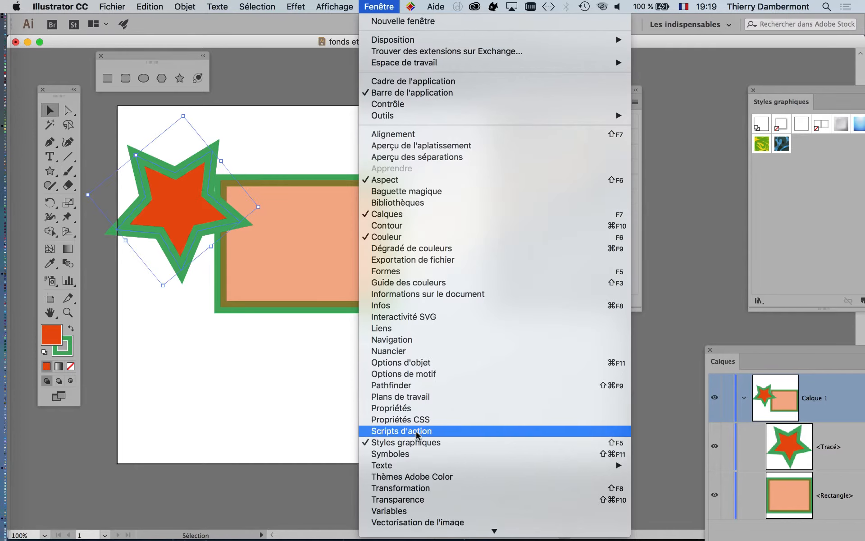
pyautogui.click(413, 356)
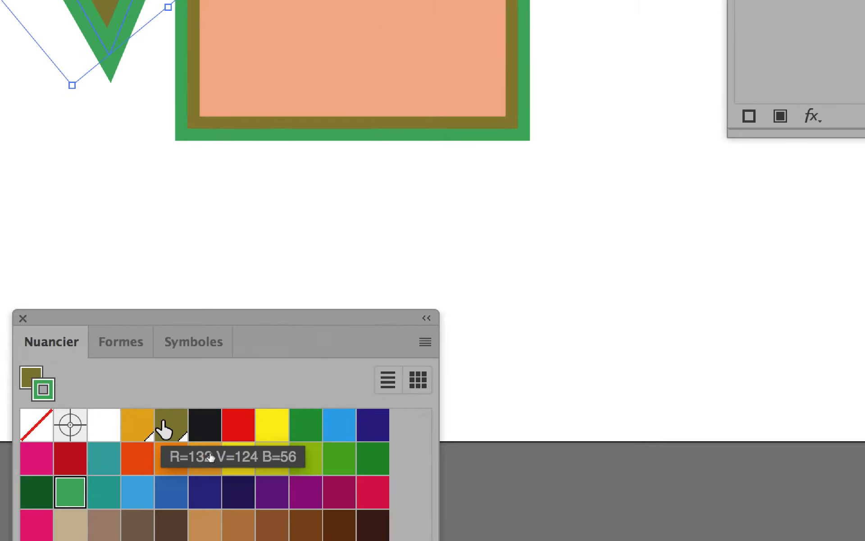
pyautogui.click(394, 540)
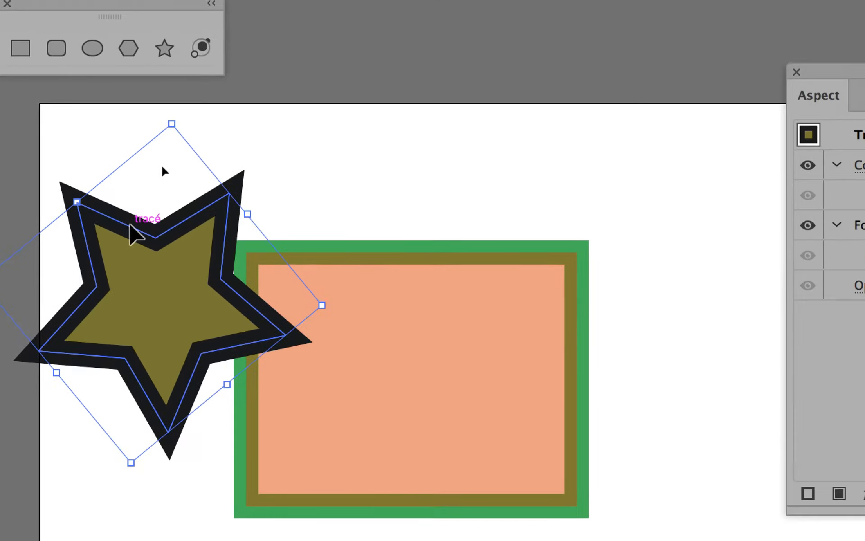
# Move the star further over the rectangle and send it to the back with Arrière-plan.
pyautogui.moveTo(131, 232); pyautogui.dragTo(265, 222)
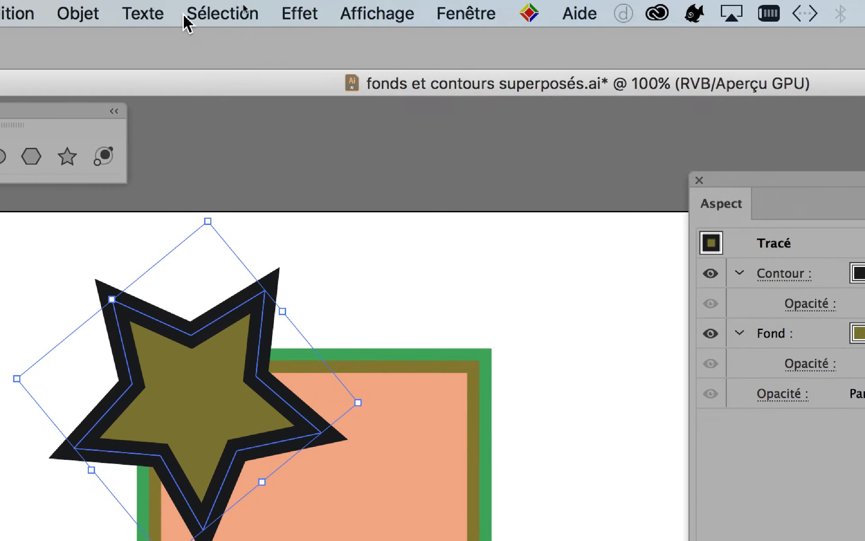
pyautogui.click(78, 13)
pyautogui.moveTo(95, 102)
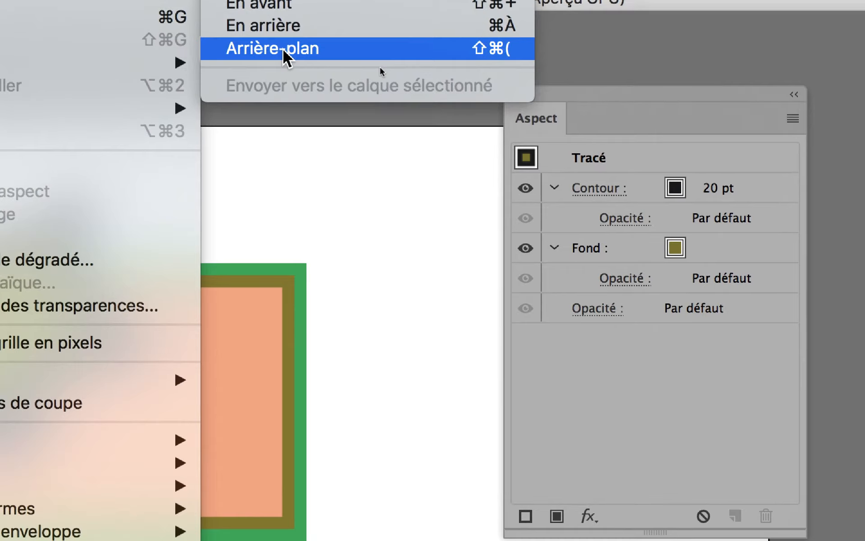
pyautogui.click(284, 50)
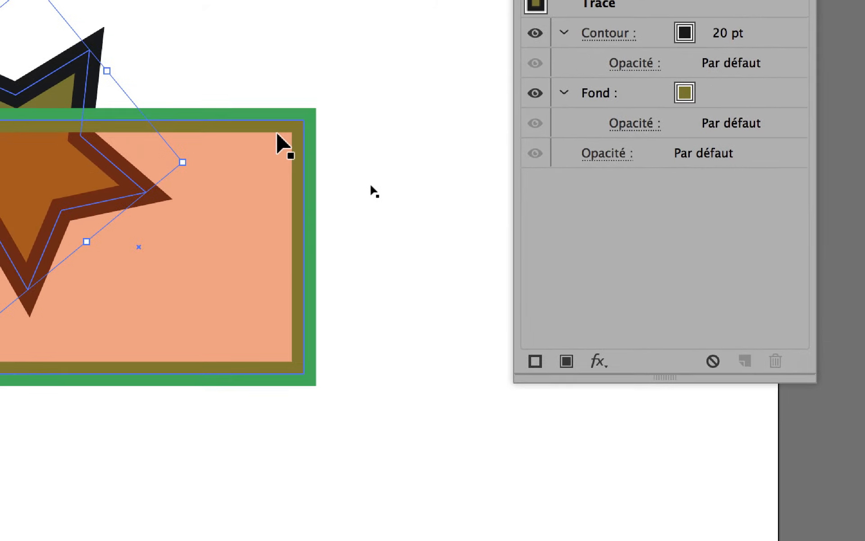
# Select the rectangle, bring the Aspect settings closer to it and open the green stroke's options.
pyautogui.click(357, 47)
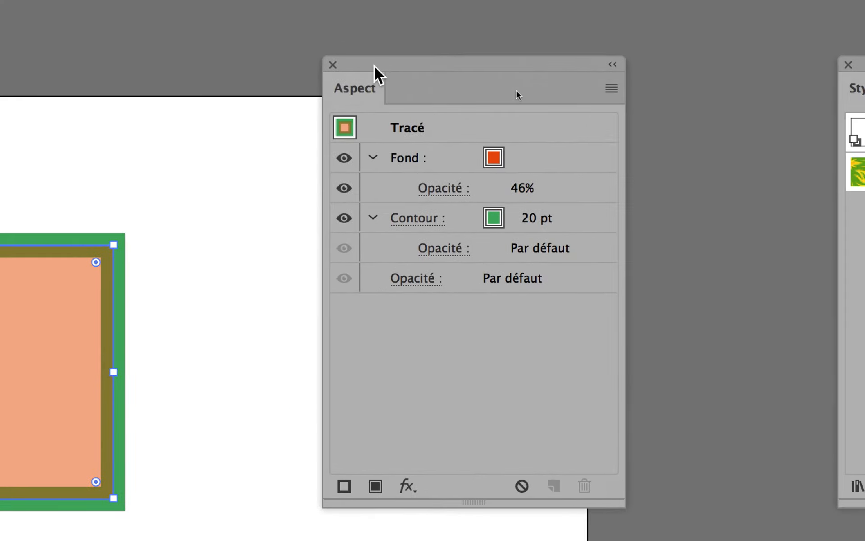
pyautogui.moveTo(374, 66); pyautogui.dragTo(255, 110)
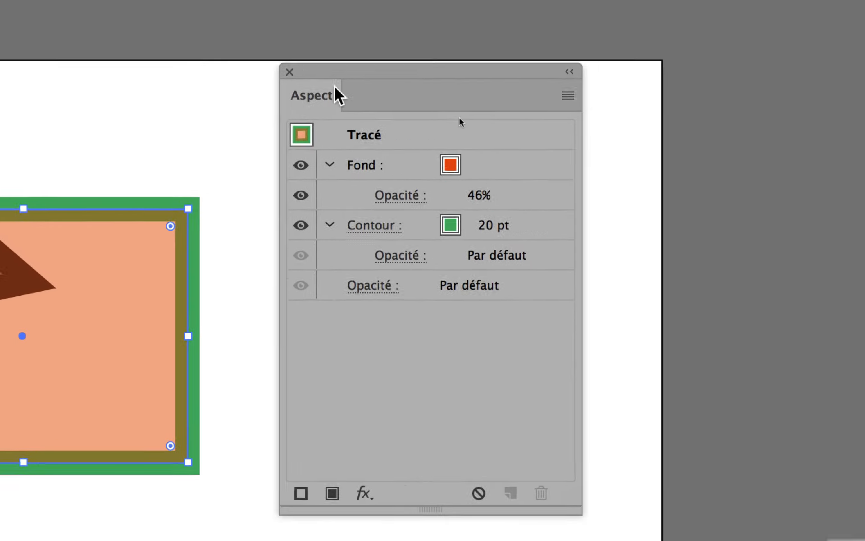
pyautogui.moveTo(334, 70); pyautogui.dragTo(295, 77)
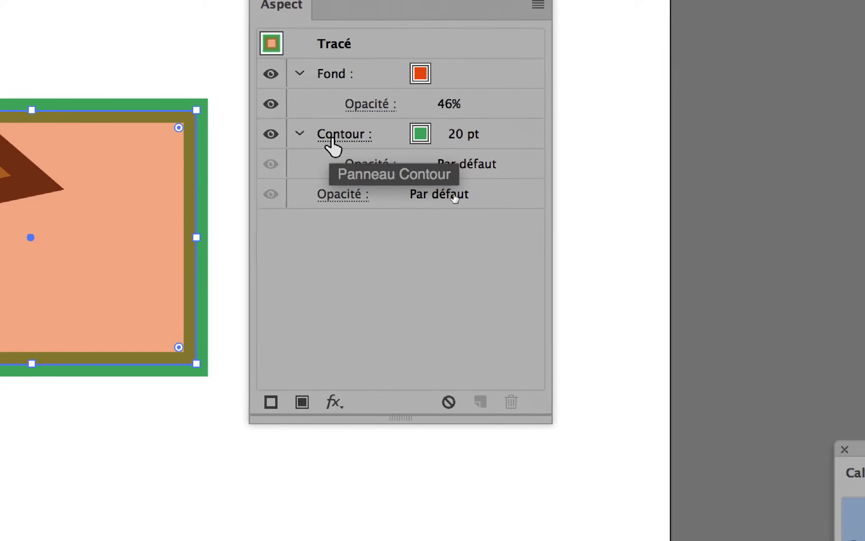
pyautogui.click(330, 138)
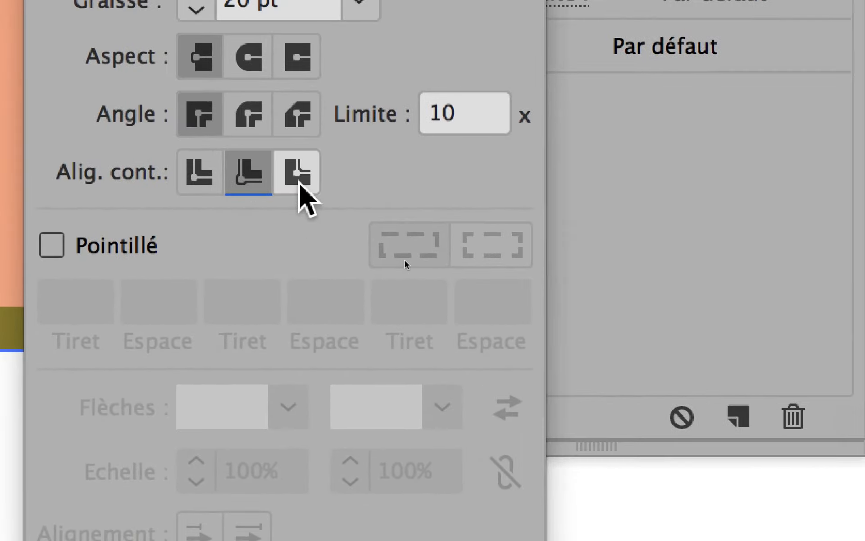
# Try the green stroke aligned outside, centred on and inside the rectangle's path.
pyautogui.click(766, 213)
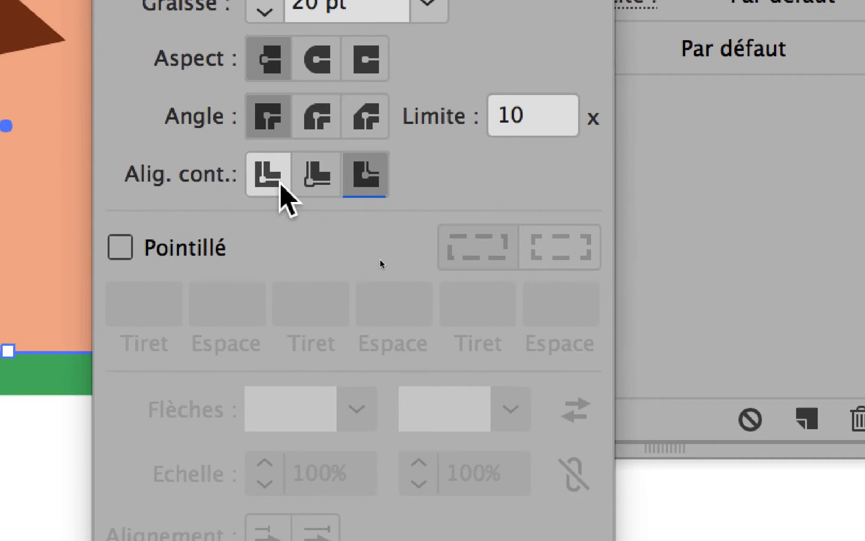
pyautogui.click(713, 70)
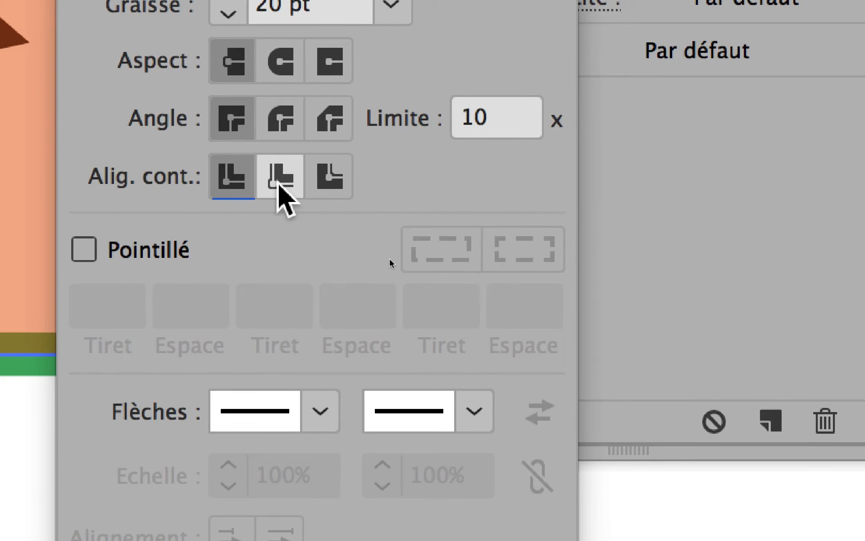
pyautogui.click(278, 182)
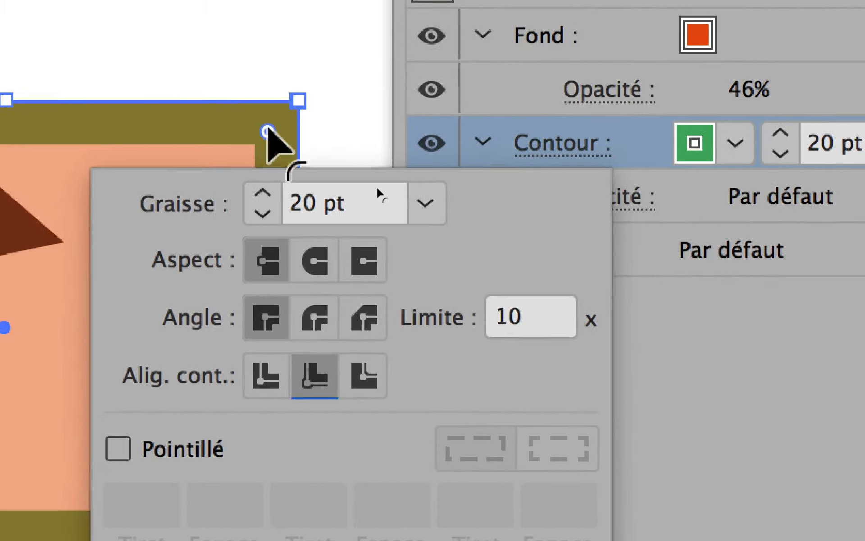
# Compare inside and outside alignment of the green stroke repeatedly, settle on outside alignment and close the stroke options.
pyautogui.click(363, 374)
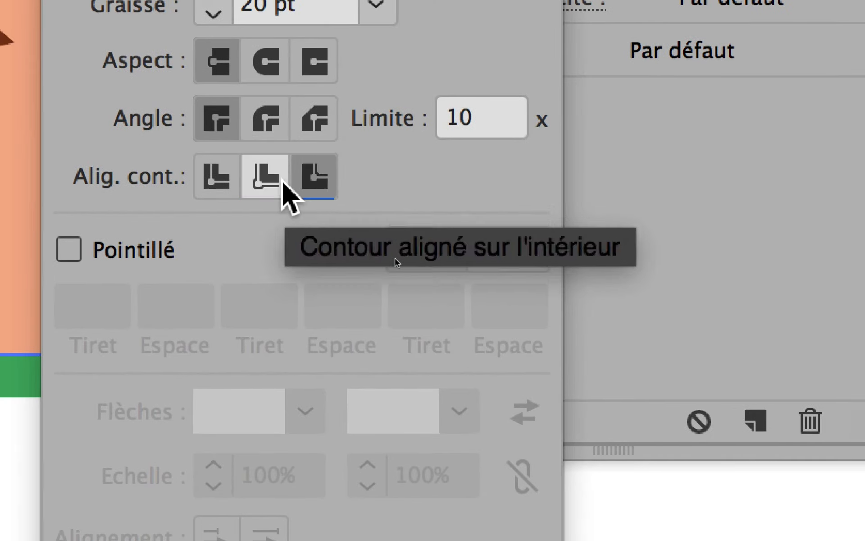
pyautogui.click(280, 179)
pyautogui.click(320, 180)
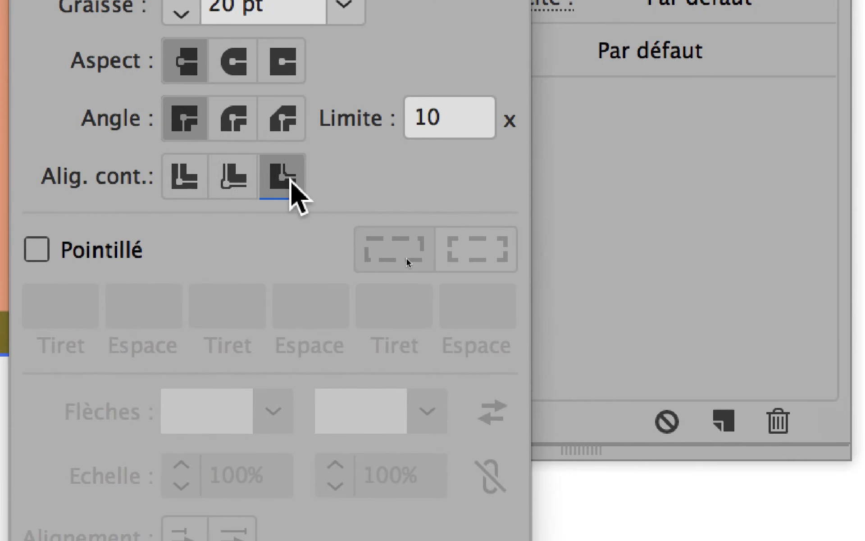
pyautogui.click(268, 183)
pyautogui.click(284, 178)
pyautogui.click(234, 174)
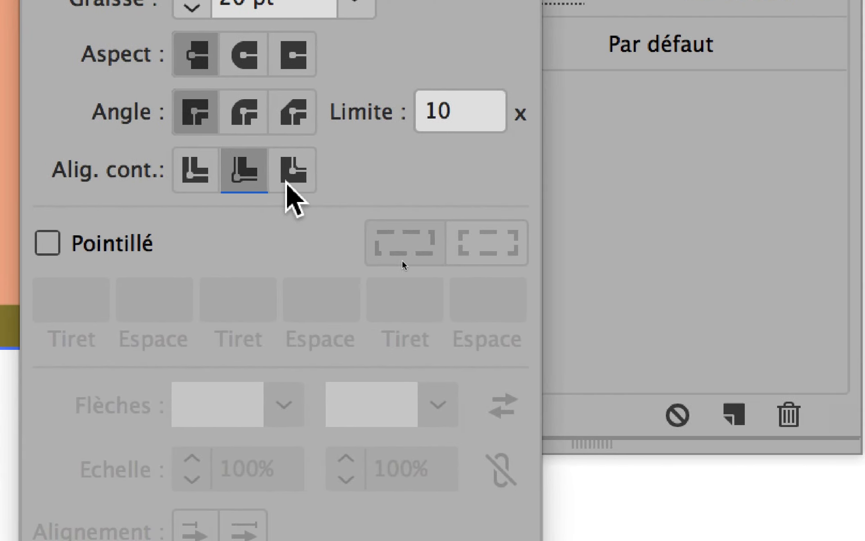
pyautogui.click(281, 174)
pyautogui.click(234, 173)
pyautogui.click(288, 180)
pyautogui.click(262, 178)
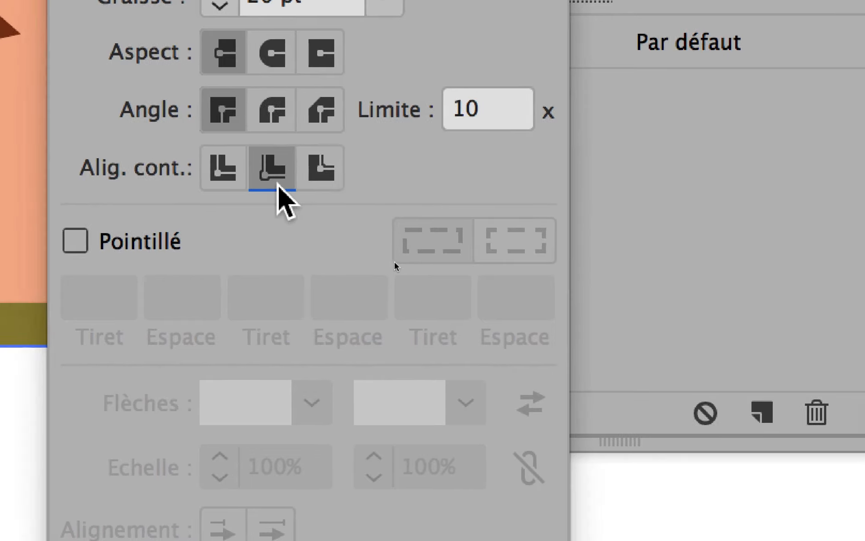
pyautogui.click(299, 181)
pyautogui.click(256, 181)
pyautogui.click(316, 182)
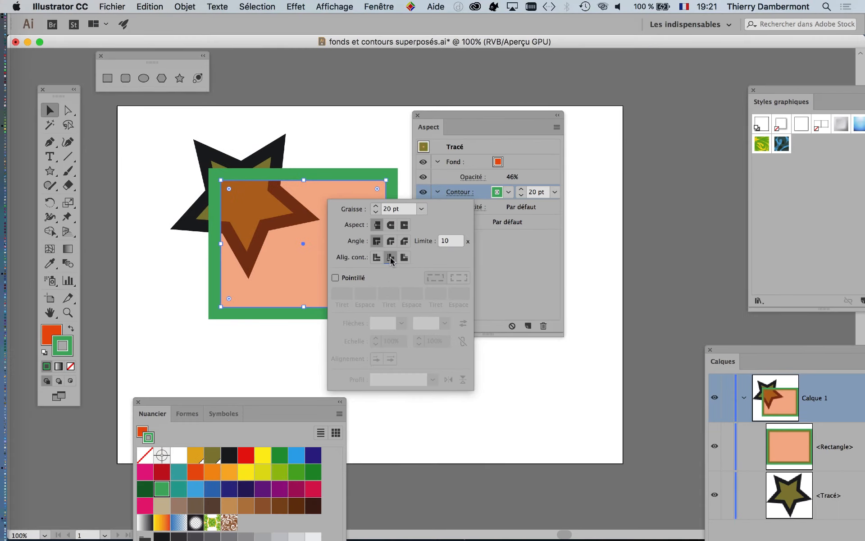
pyautogui.click(391, 258)
pyautogui.click(405, 259)
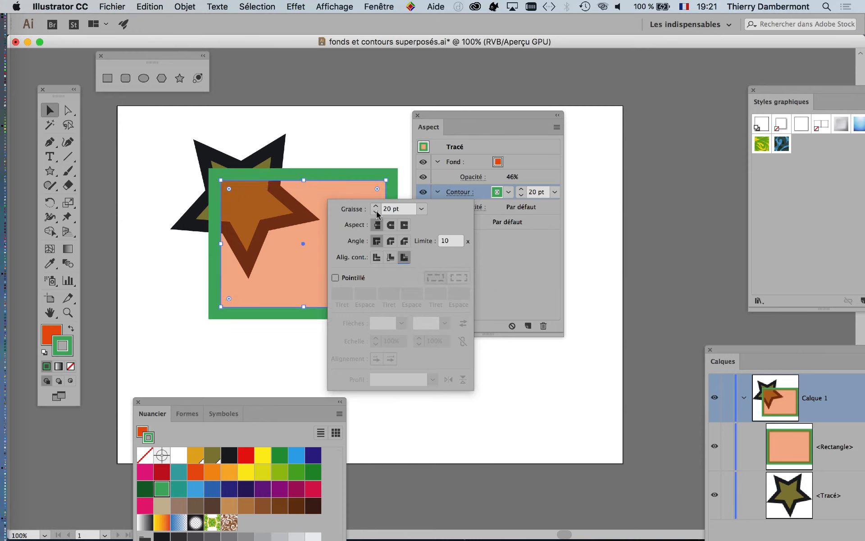
pyautogui.click(509, 257)
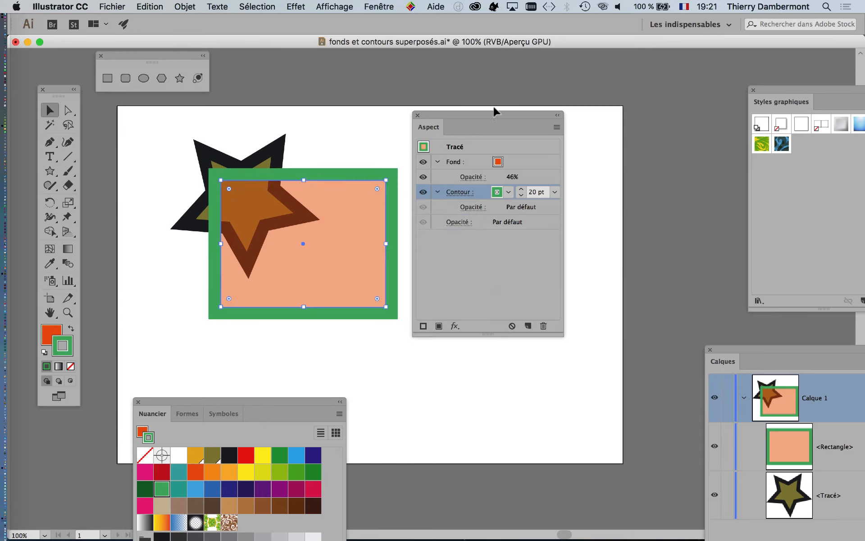